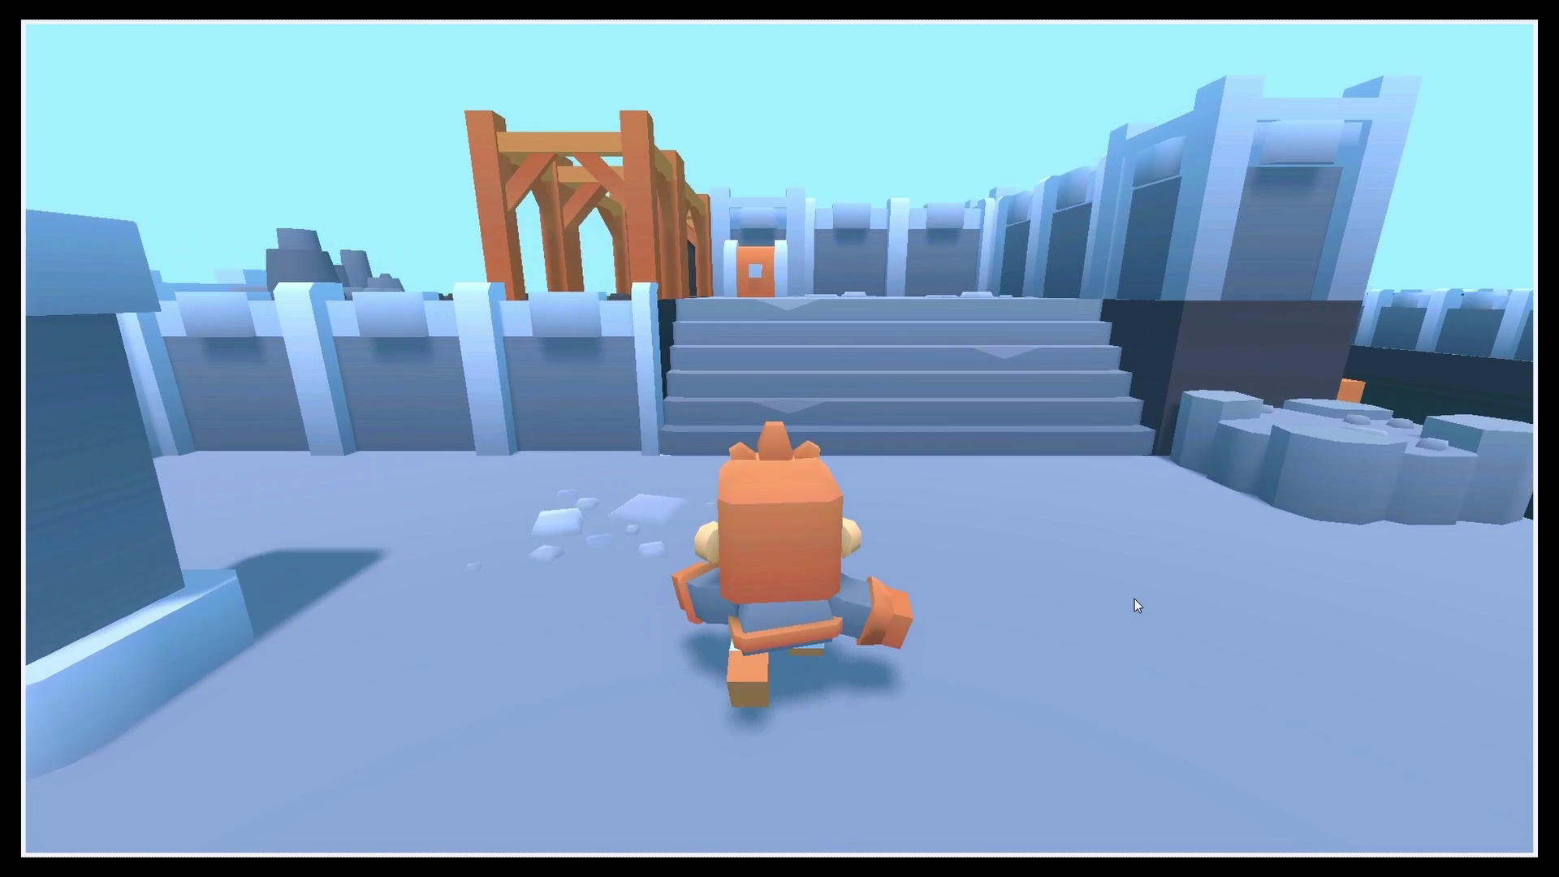
# Step: Walk and turn the player character around the stone island in the running game to examine the follow camera
pyautogui.press('w')
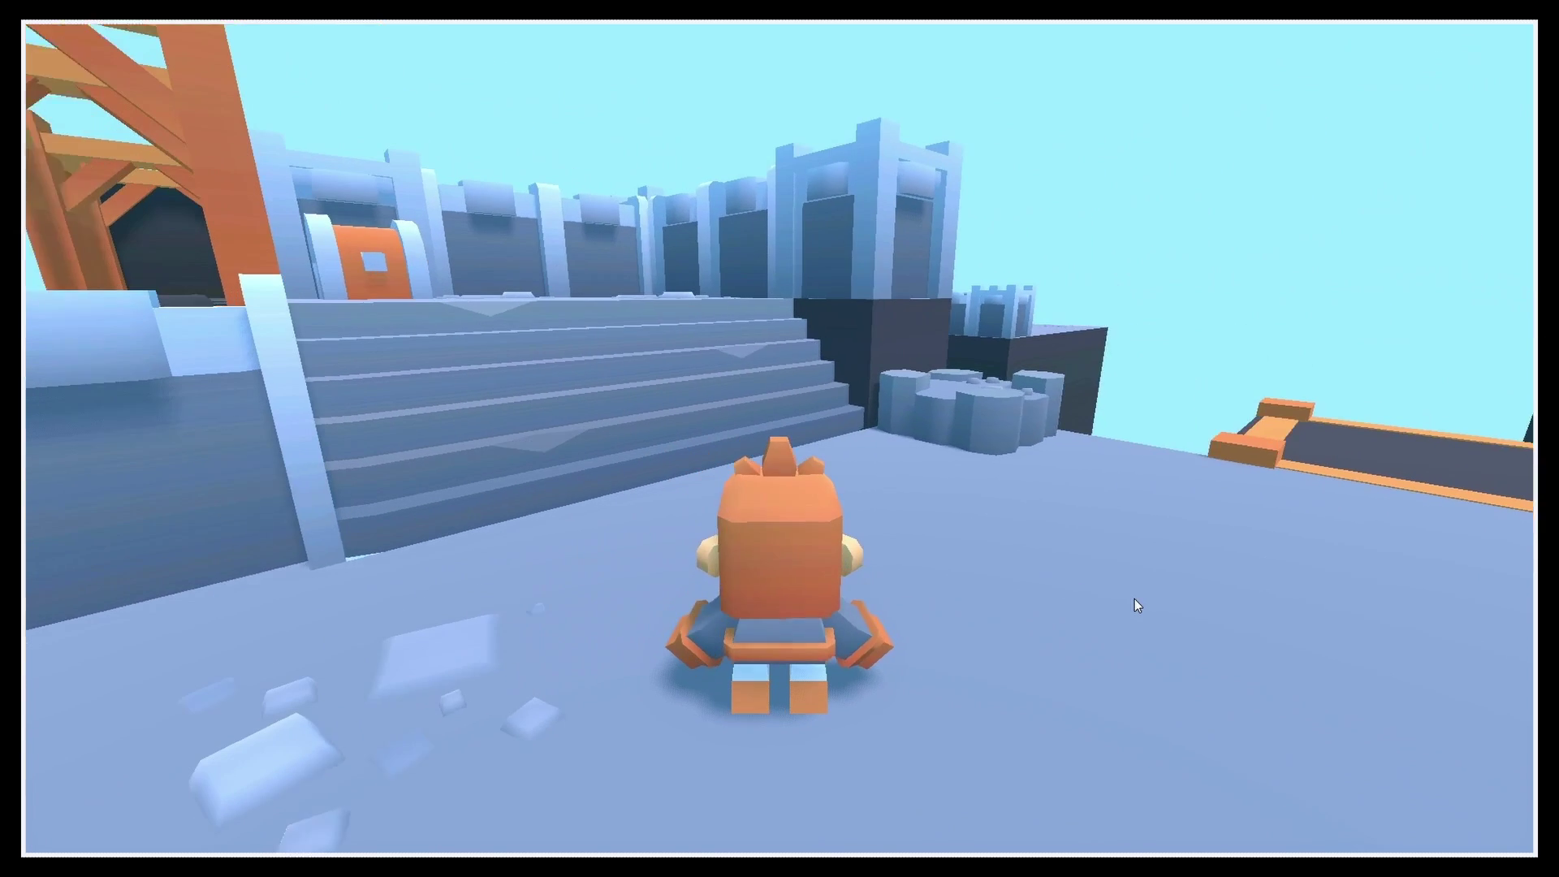
pyautogui.press('d')
pyautogui.press('w')
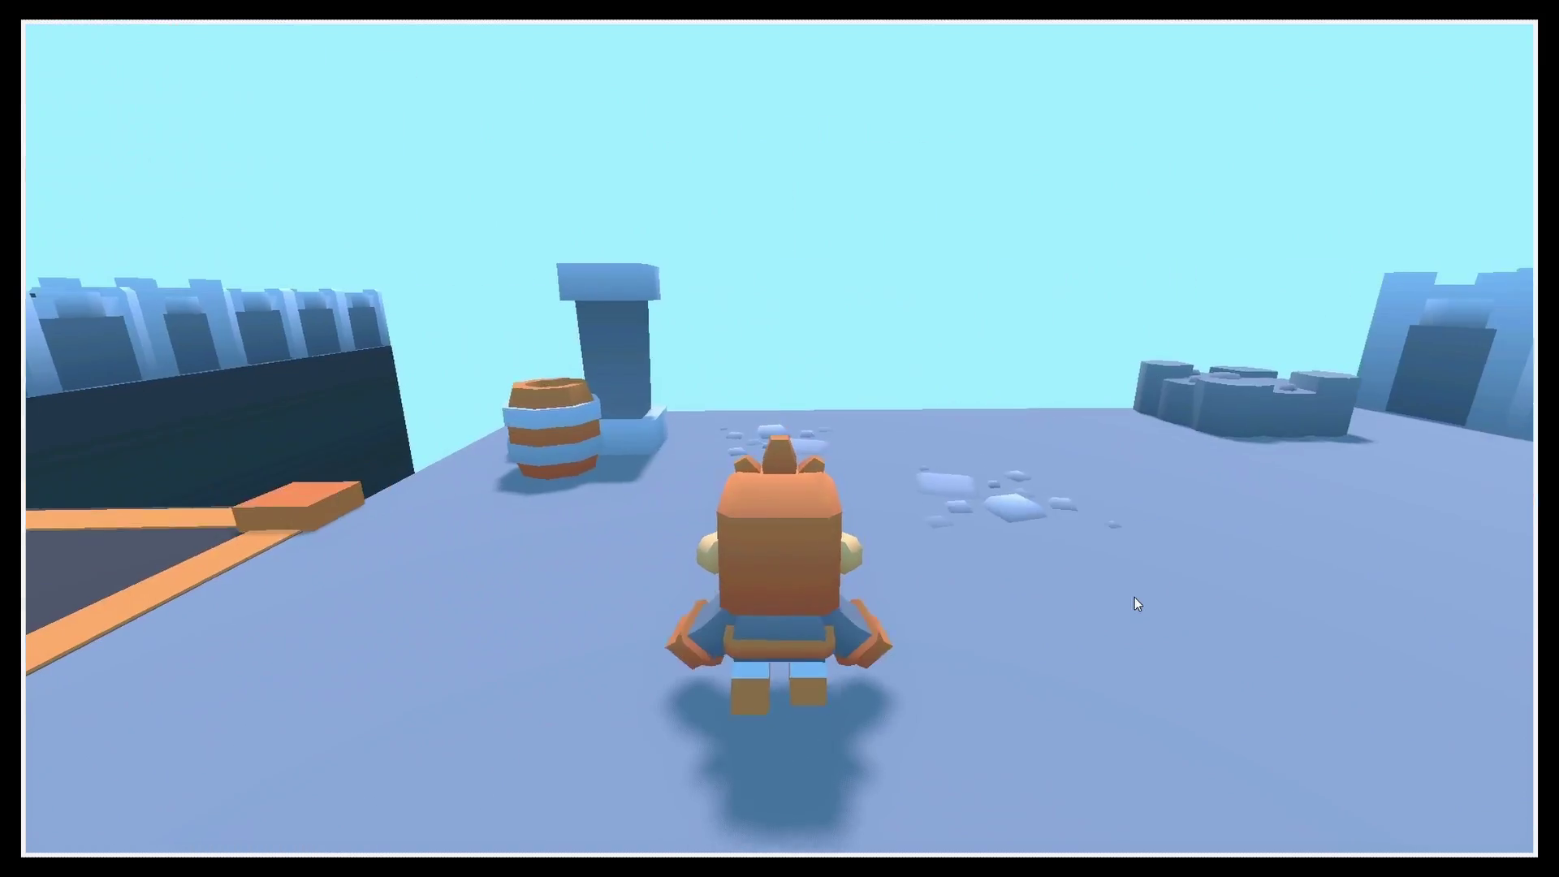
pyautogui.press('d')
pyautogui.press('w')
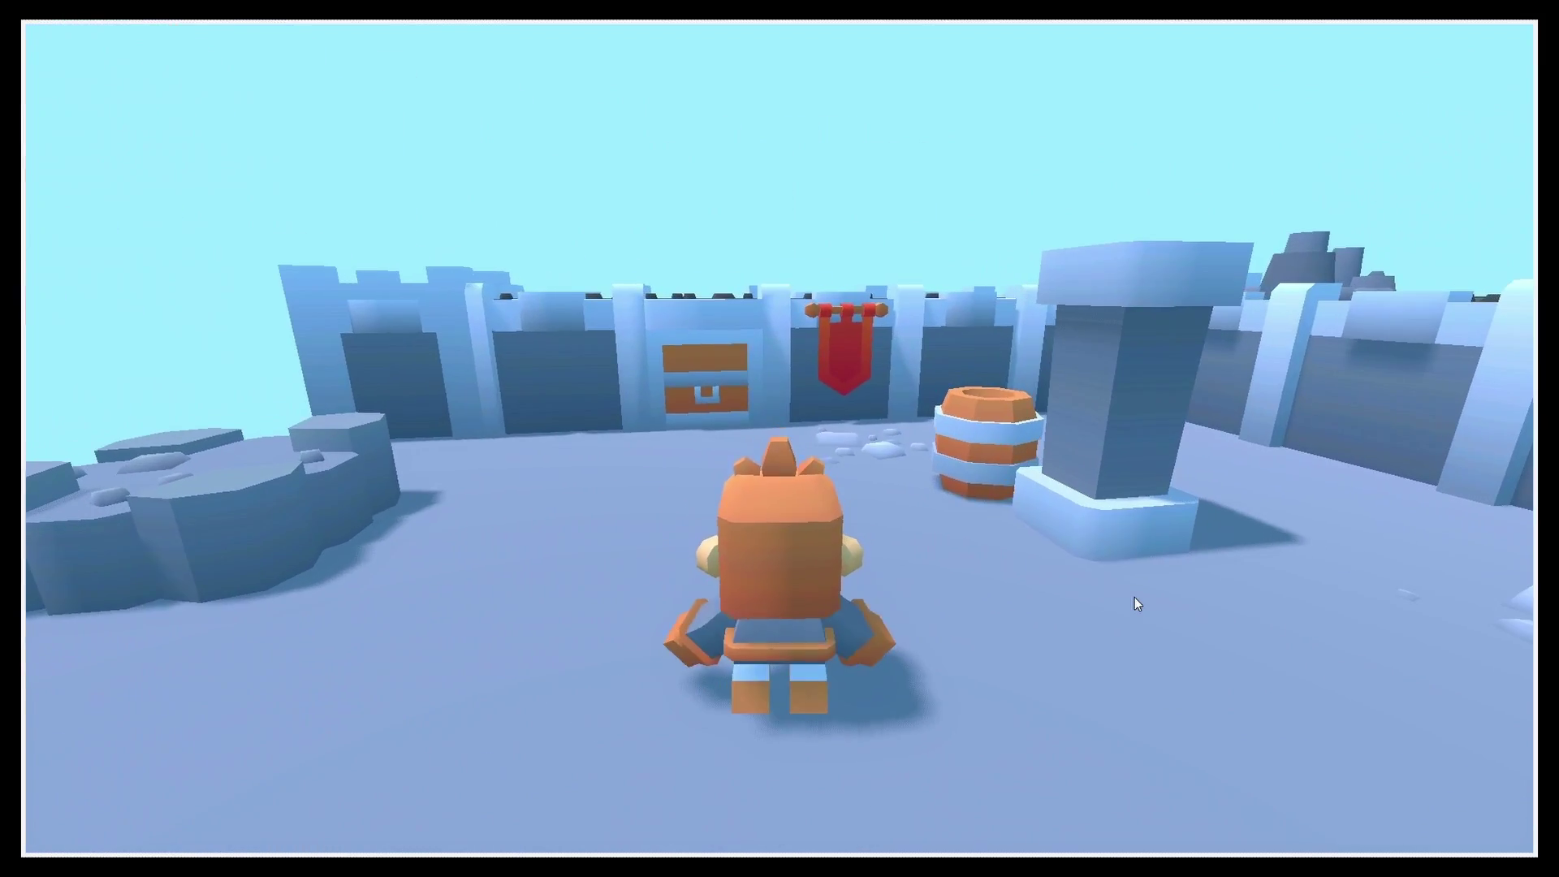
pyautogui.press('d')
pyautogui.press('w')
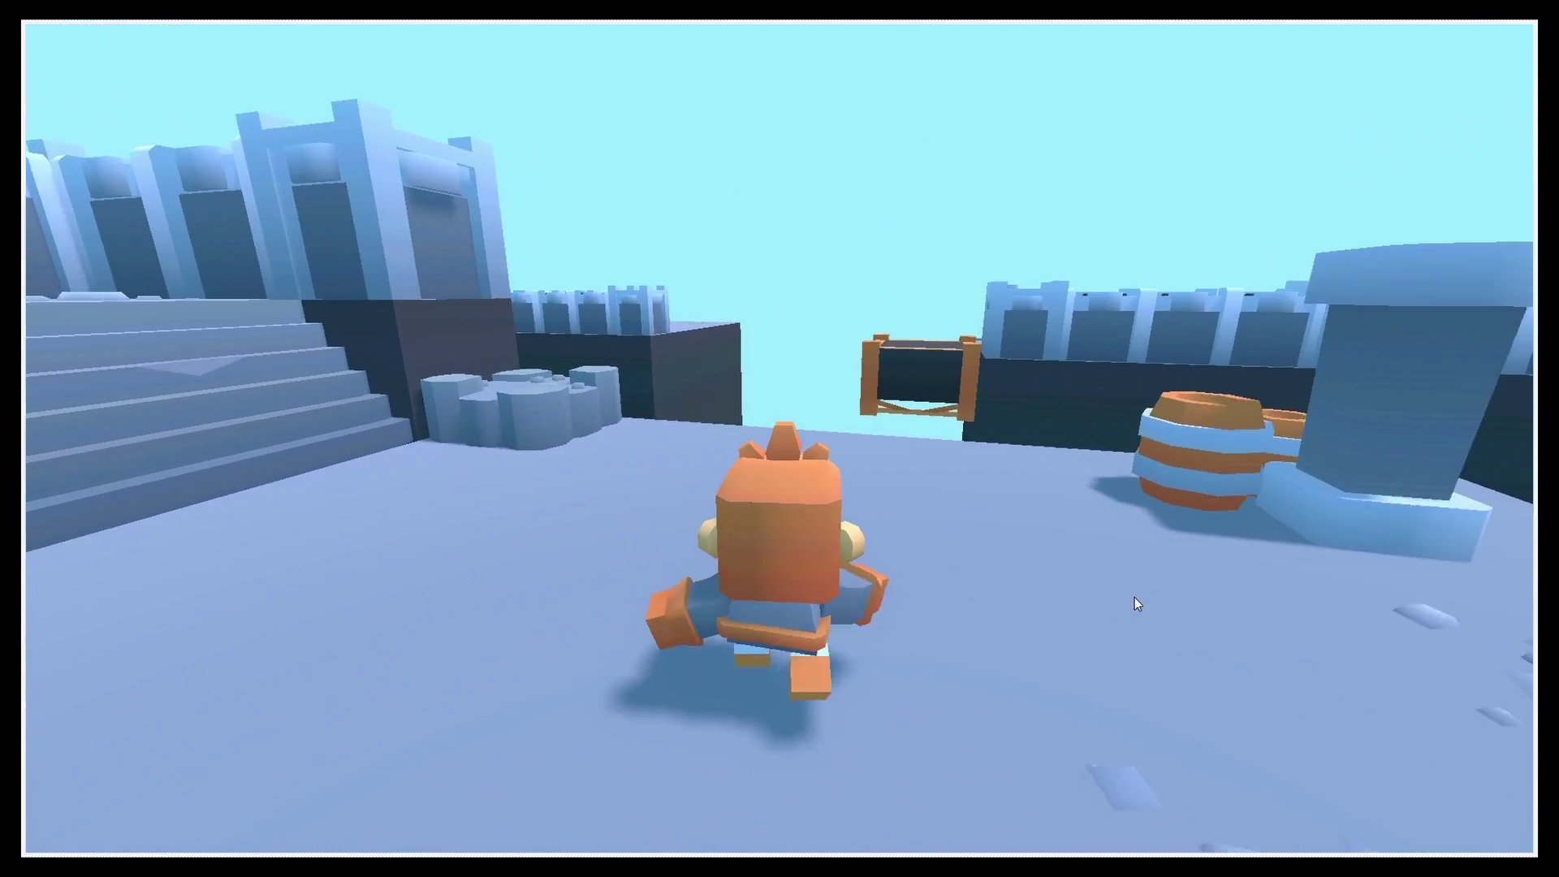
pyautogui.press('a')
pyautogui.press('w')
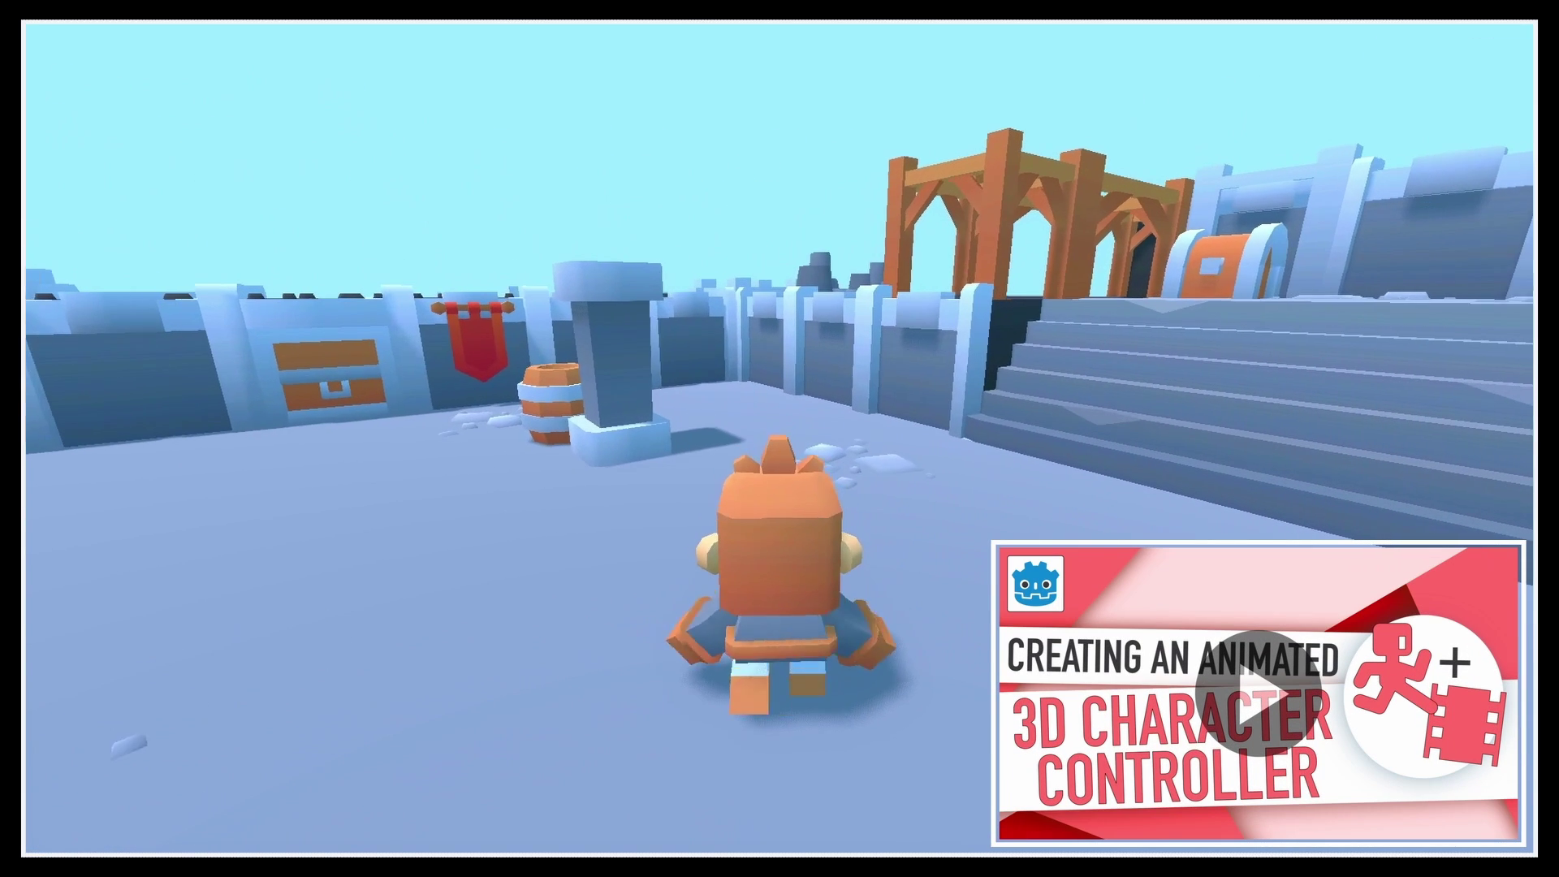
pyautogui.press('d')
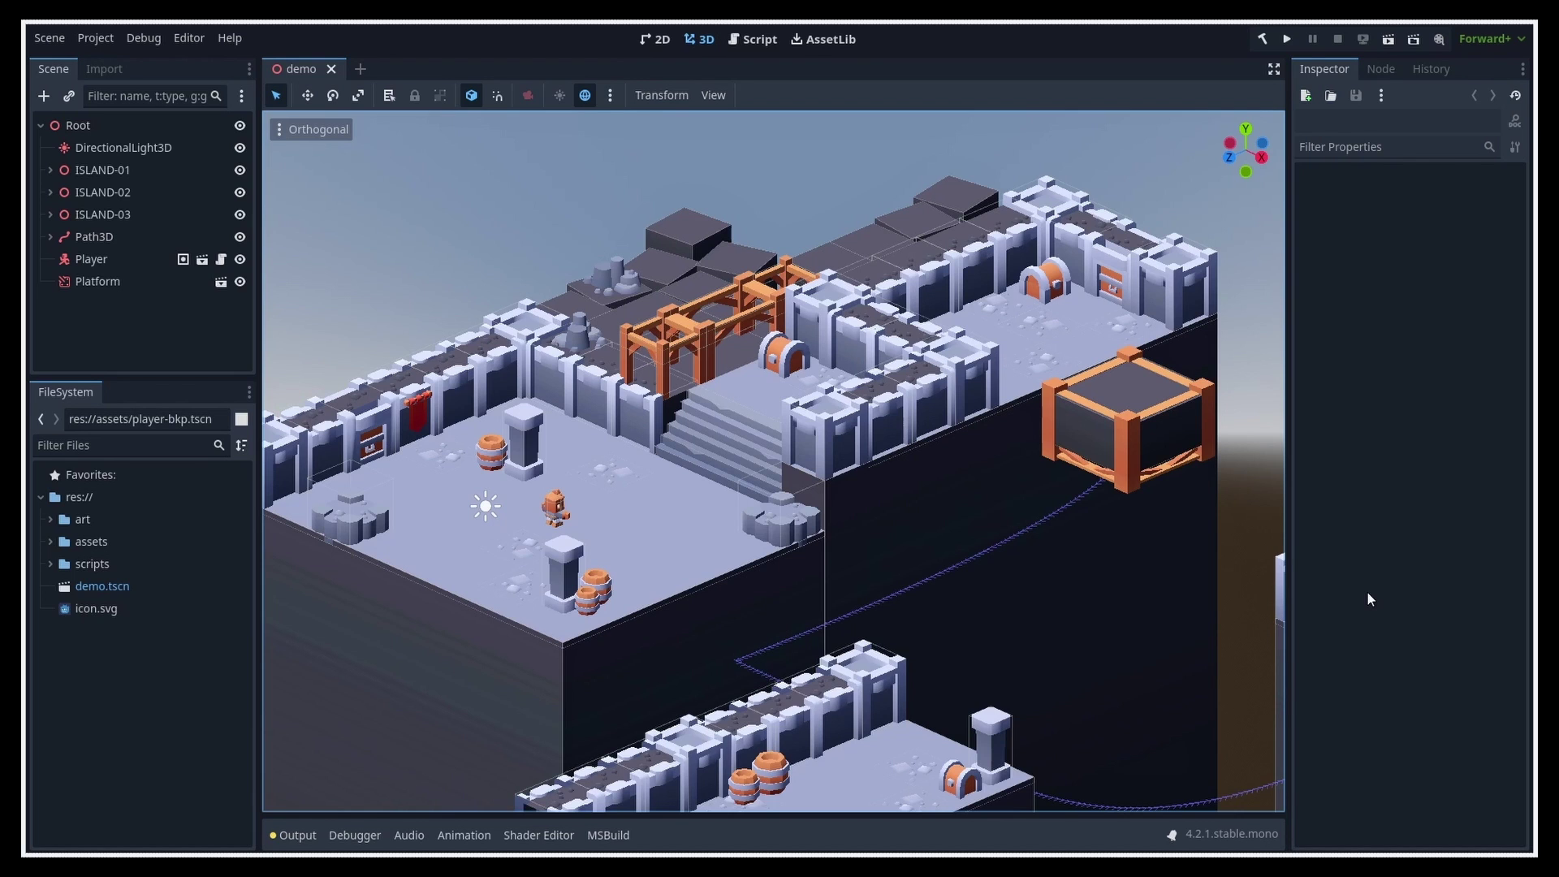
# Step: Open the Player scene for editing and add a Camera3D node as a child of its root
pyautogui.click(207, 264)
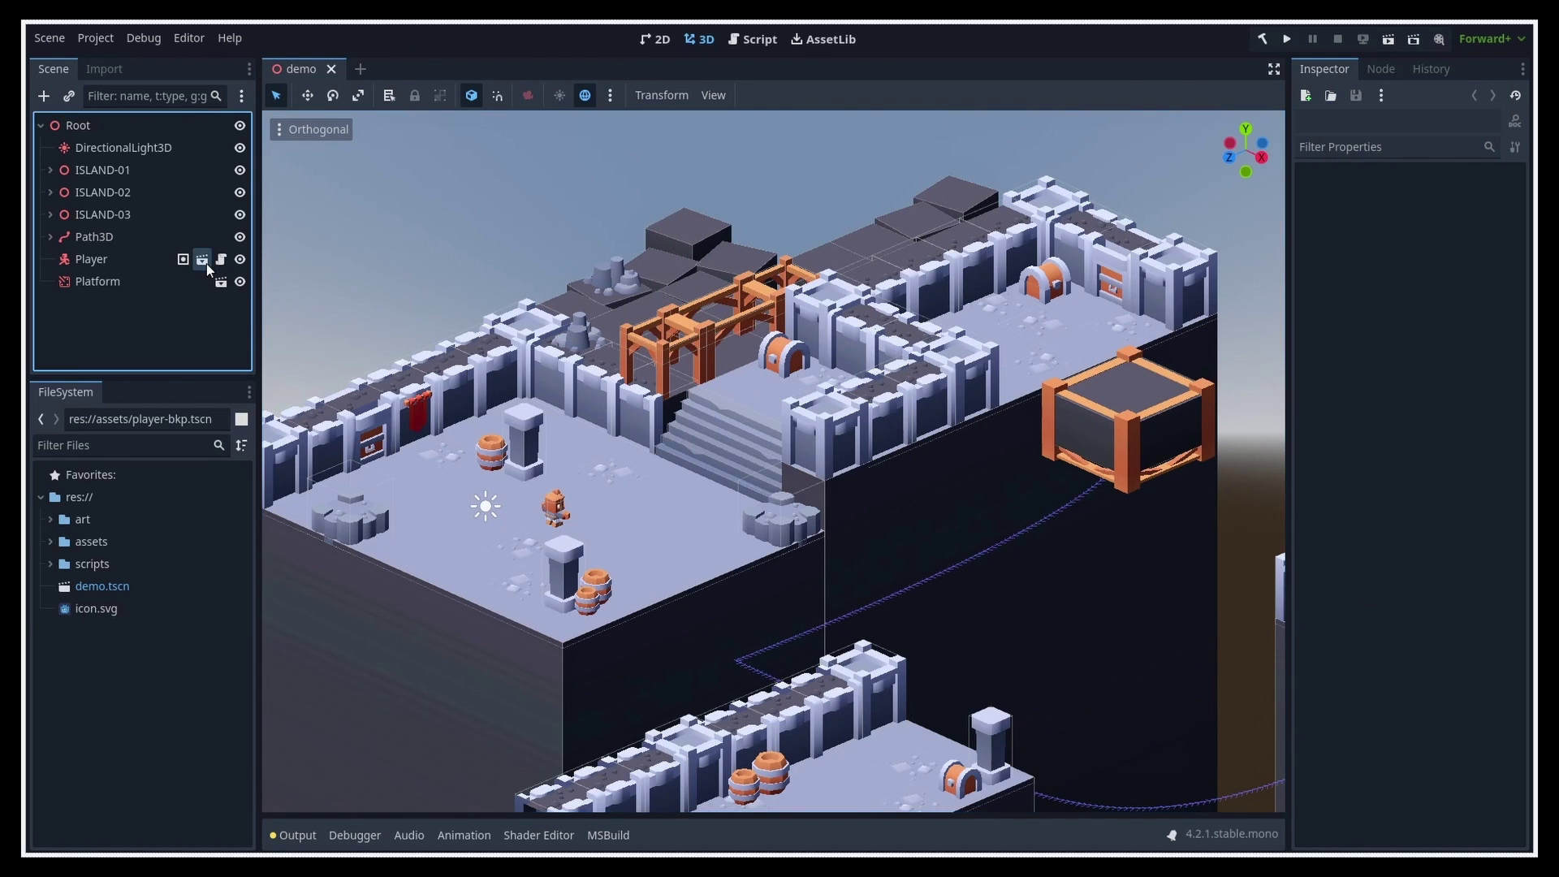
pyautogui.click(121, 132)
pyautogui.hotkey('ctrl', 'a')
pyautogui.write('came')
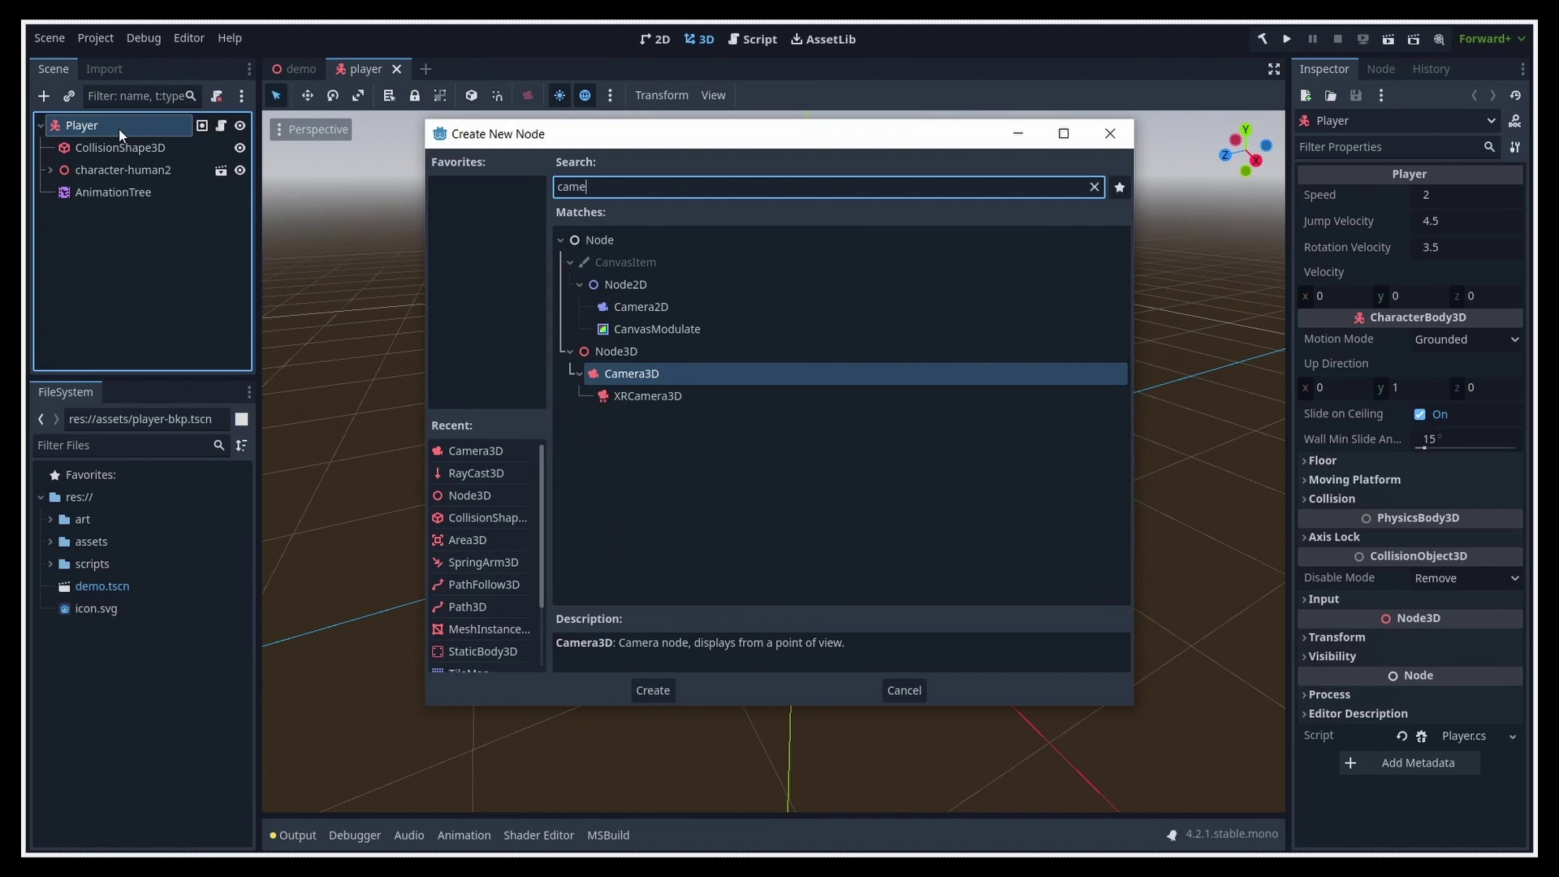
pyautogui.press('Return')
# Step: Working from the right orthogonal view, place the Camera3D behind and above the character and tilt it down 15 degrees
pyautogui.press('KP_3')
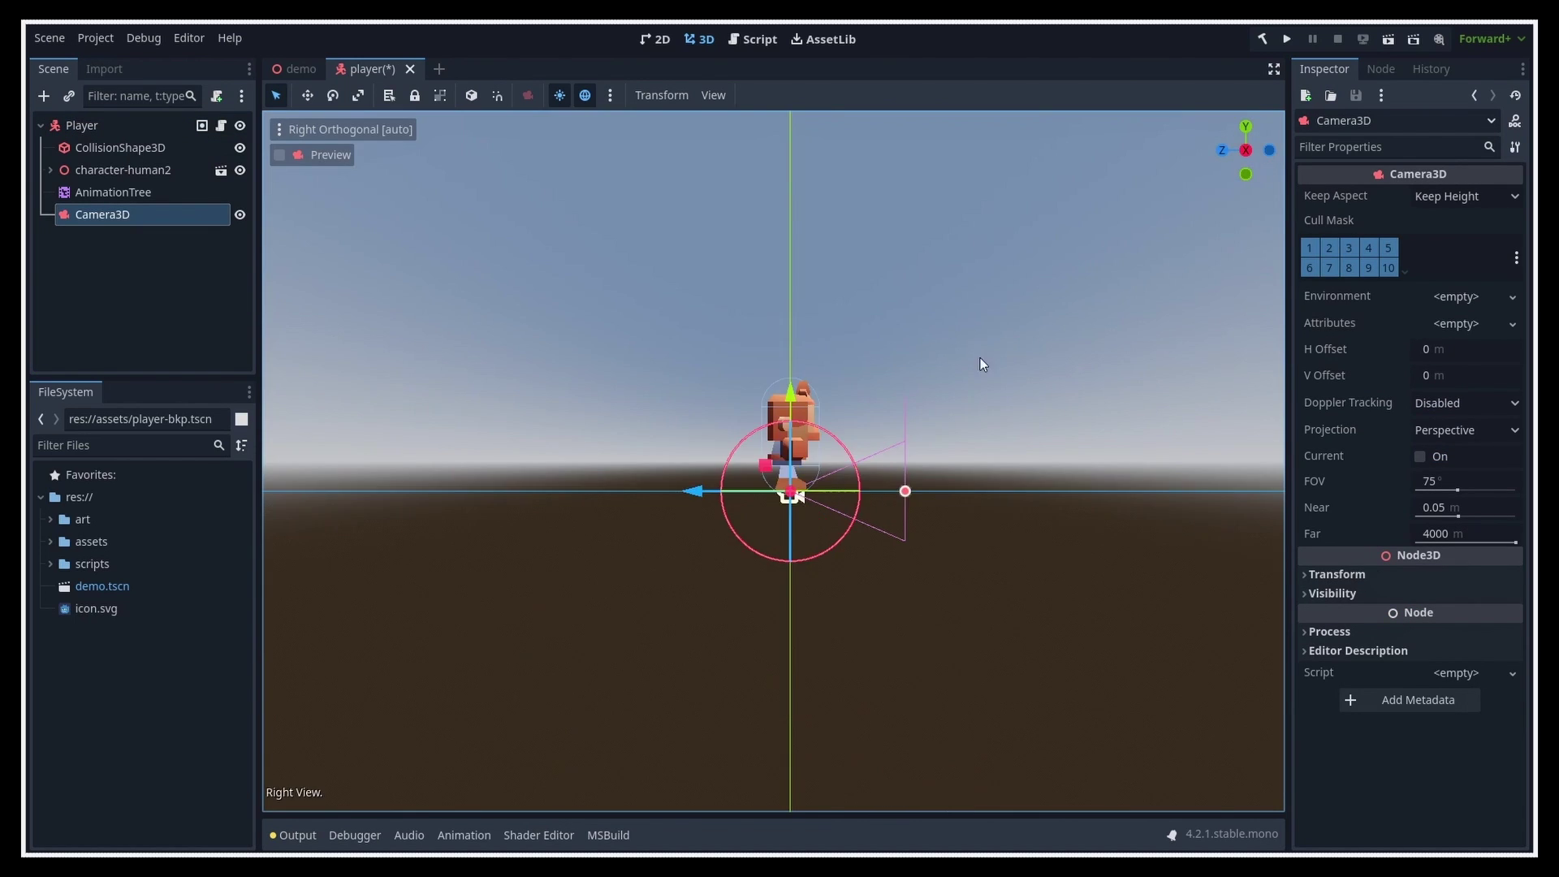
pyautogui.keyDown('shift'); pyautogui.moveTo(980, 358); pyautogui.dragTo(1022, 379, button='middle'); pyautogui.keyUp('shift')
pyautogui.moveTo(806, 486); pyautogui.dragTo(685, 355)
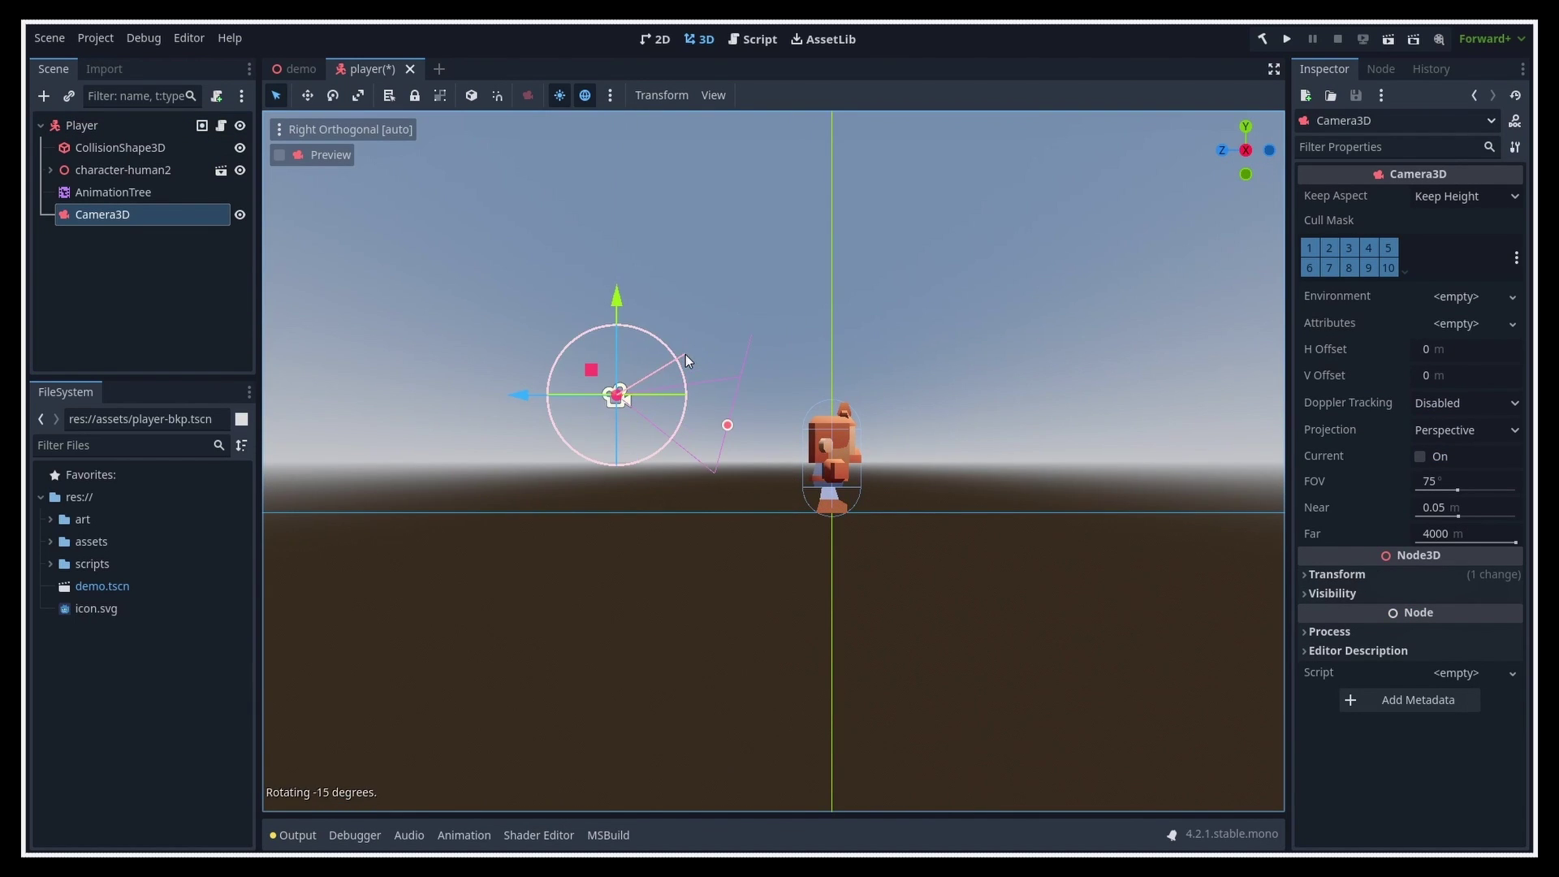
pyautogui.click(685, 355)
pyautogui.press('g')
pyautogui.click(585, 345)
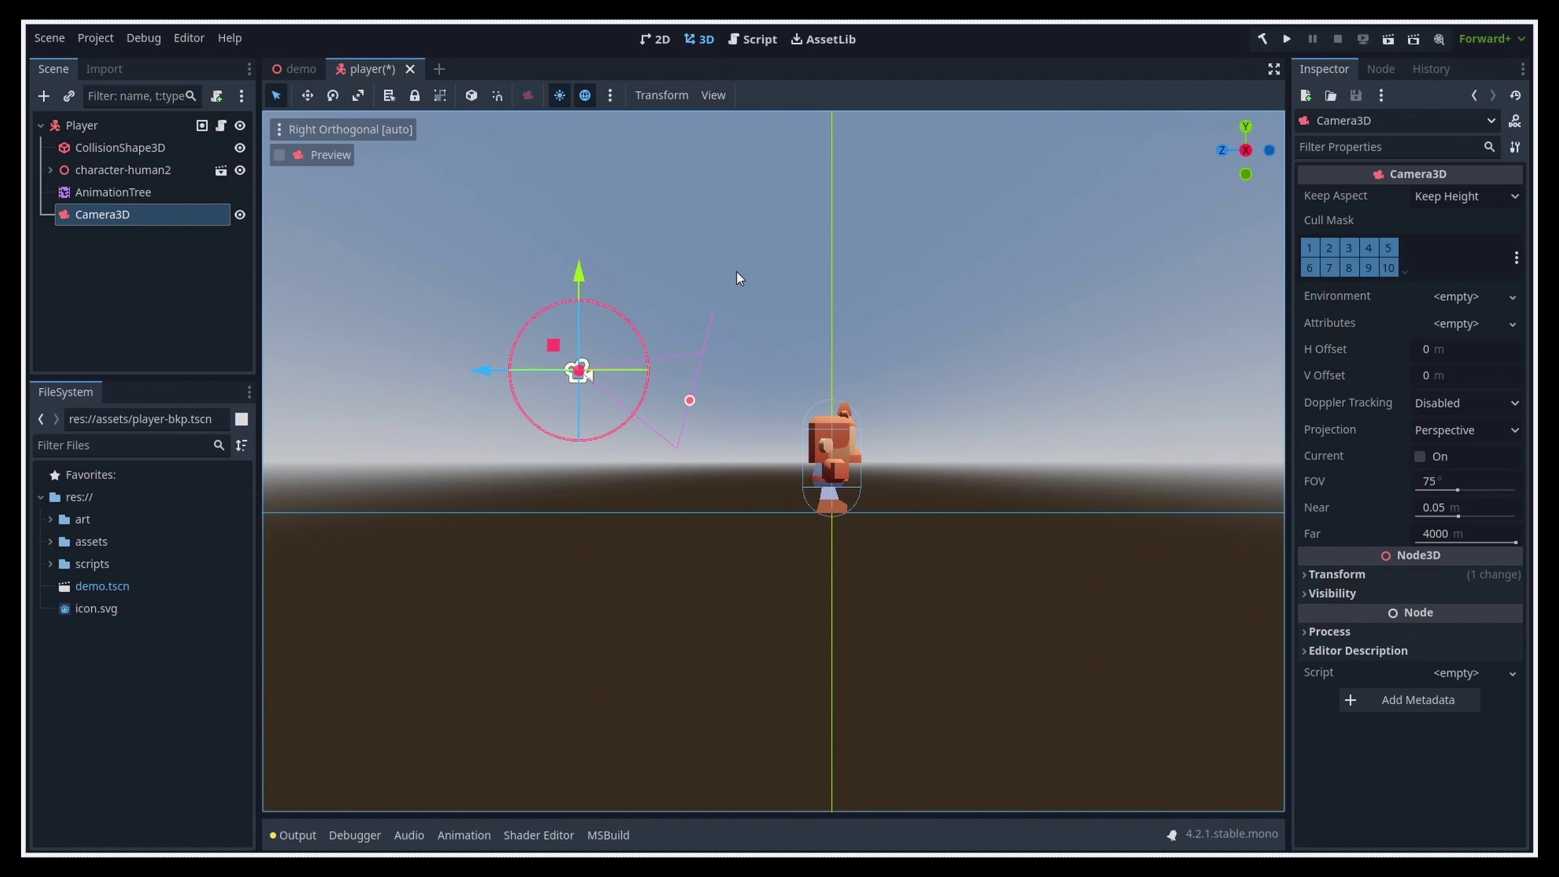
pyautogui.moveTo(768, 281); pyautogui.dragTo(953, 374, button='middle')
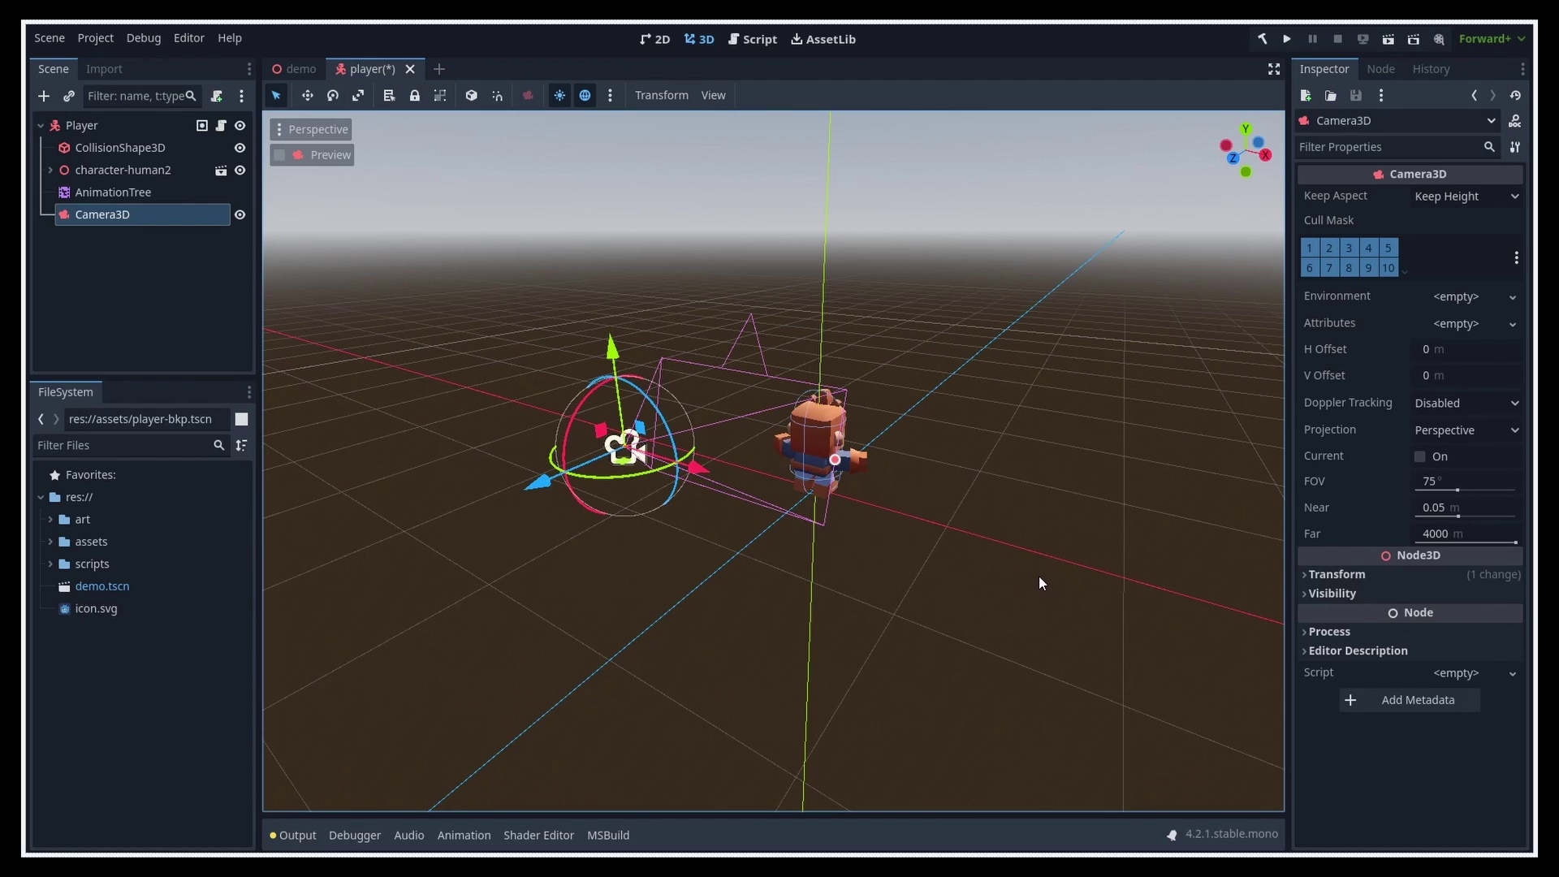
# Step: Search the asset library for "little" and open the details of the Little Camera Preview asset
pyautogui.click(824, 39)
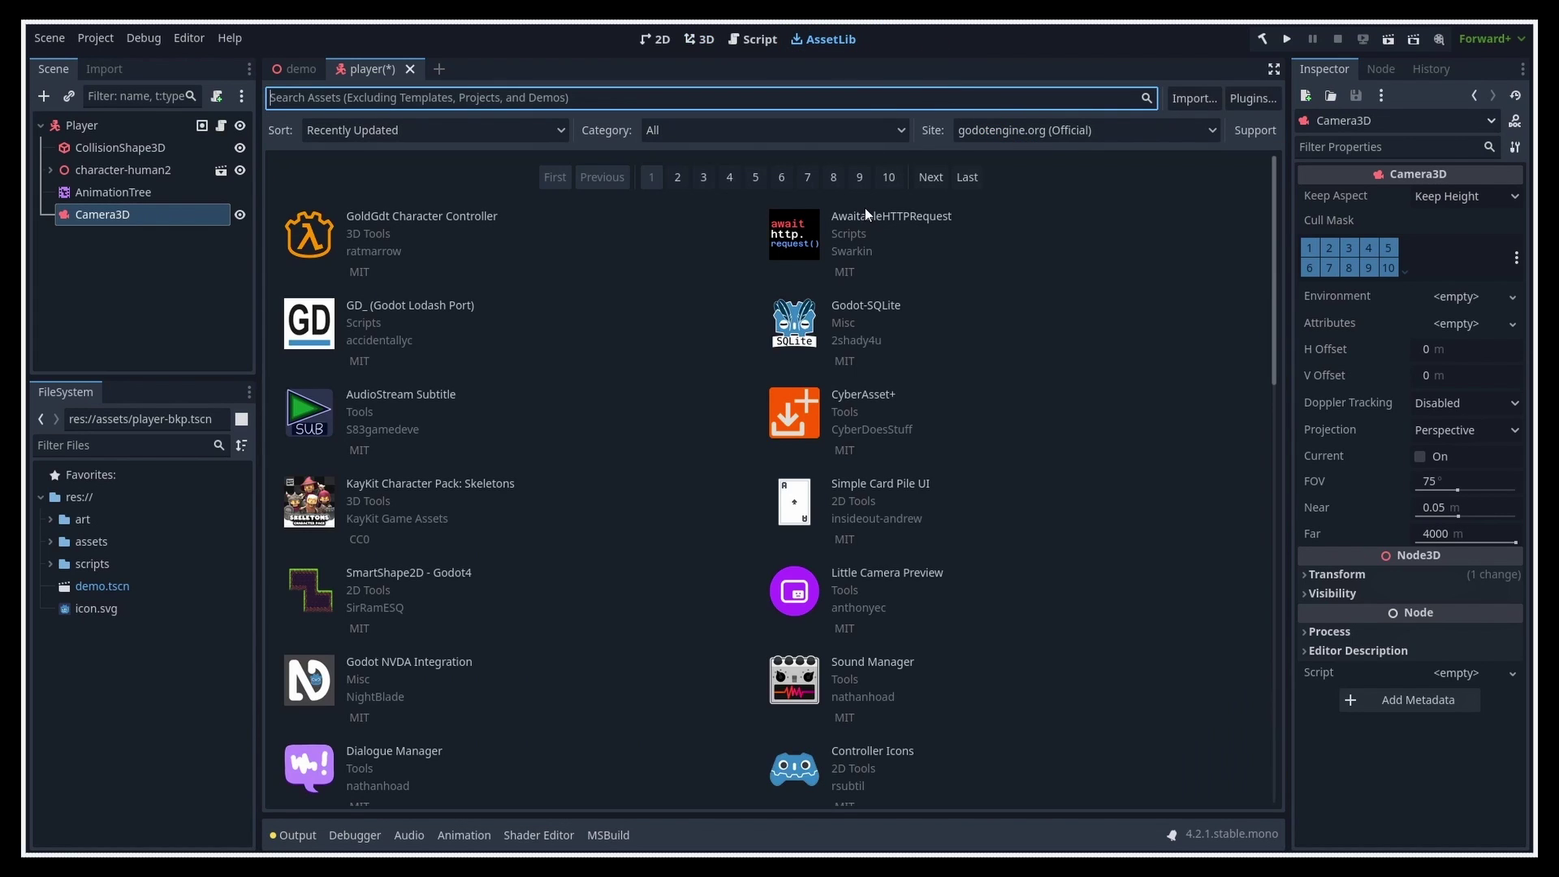
pyautogui.write('little')
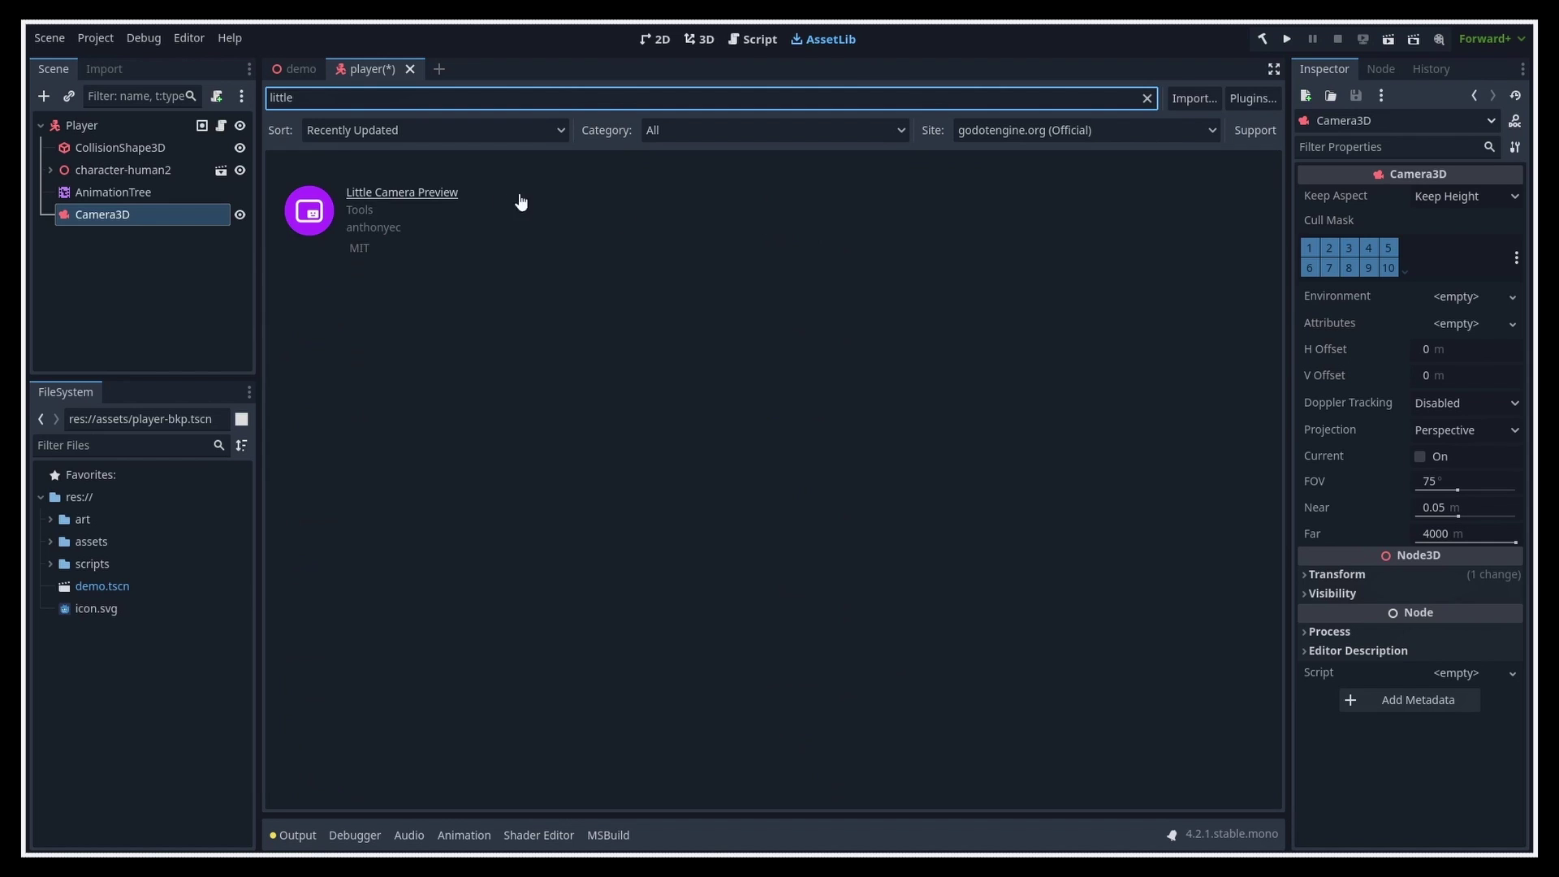
pyautogui.click(470, 196)
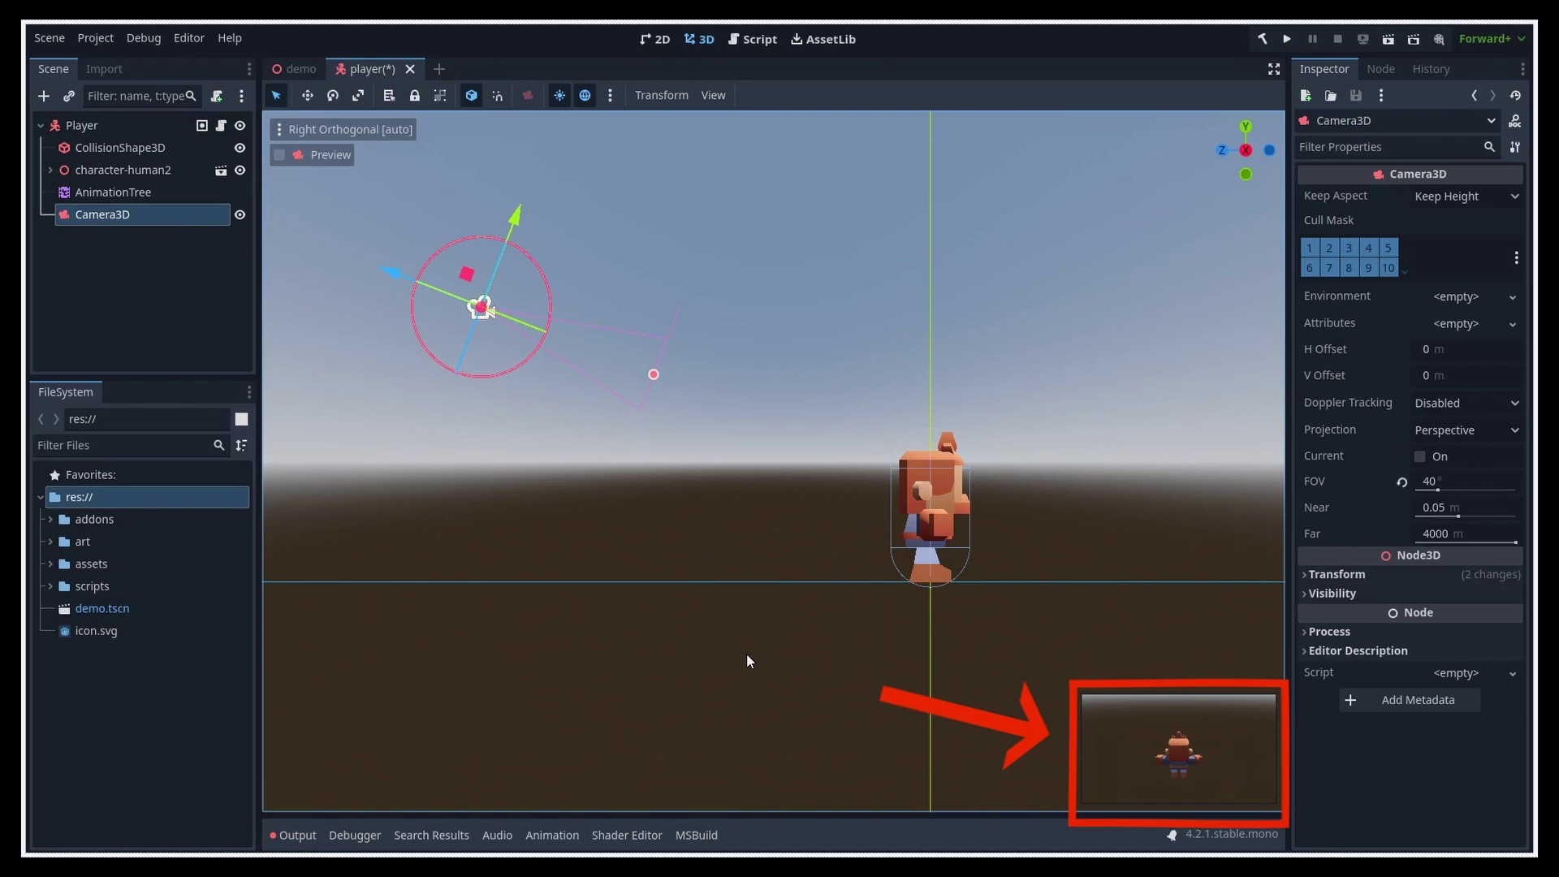
# Step: Enlarge the picture-in-picture camera preview, move it to the viewport's opposite lower corner and pin it
pyautogui.moveTo(1094, 707)
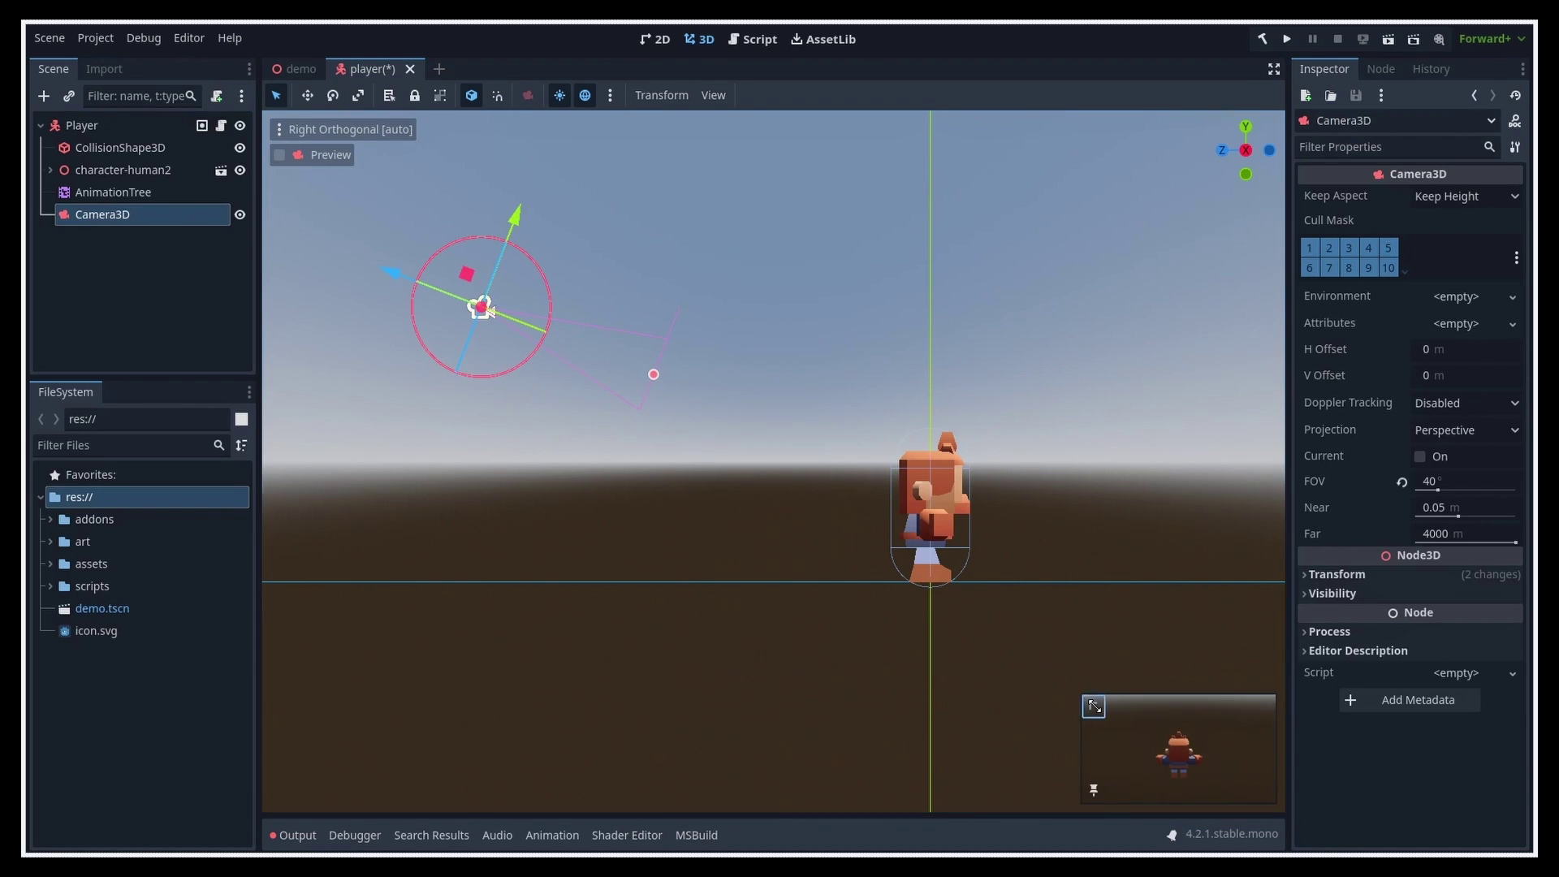
pyautogui.moveTo(1094, 707); pyautogui.dragTo(930, 613)
pyautogui.moveTo(1146, 684); pyautogui.dragTo(586, 661)
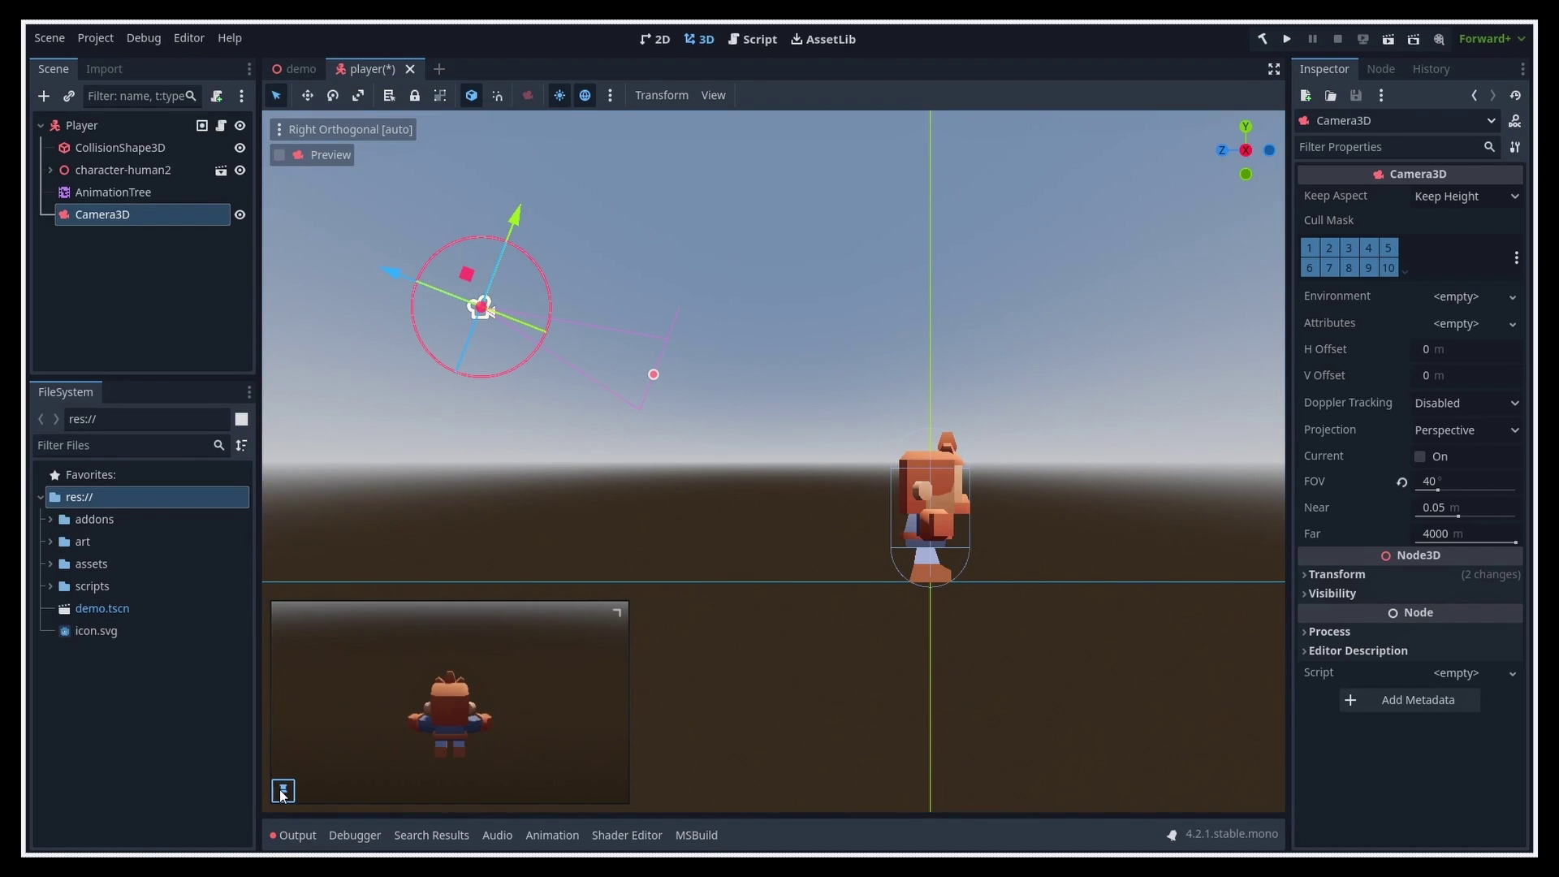
pyautogui.click(1120, 345)
# Step: Select the player's CollisionShape3D and try shifting it along the X axis with the camera preview pinned
pyautogui.moveTo(1121, 345); pyautogui.dragTo(861, 472, button='middle')
pyautogui.click(919, 457)
pyautogui.moveTo(986, 432); pyautogui.dragTo(934, 410, button='middle')
pyautogui.moveTo(949, 481); pyautogui.dragTo(832, 470)
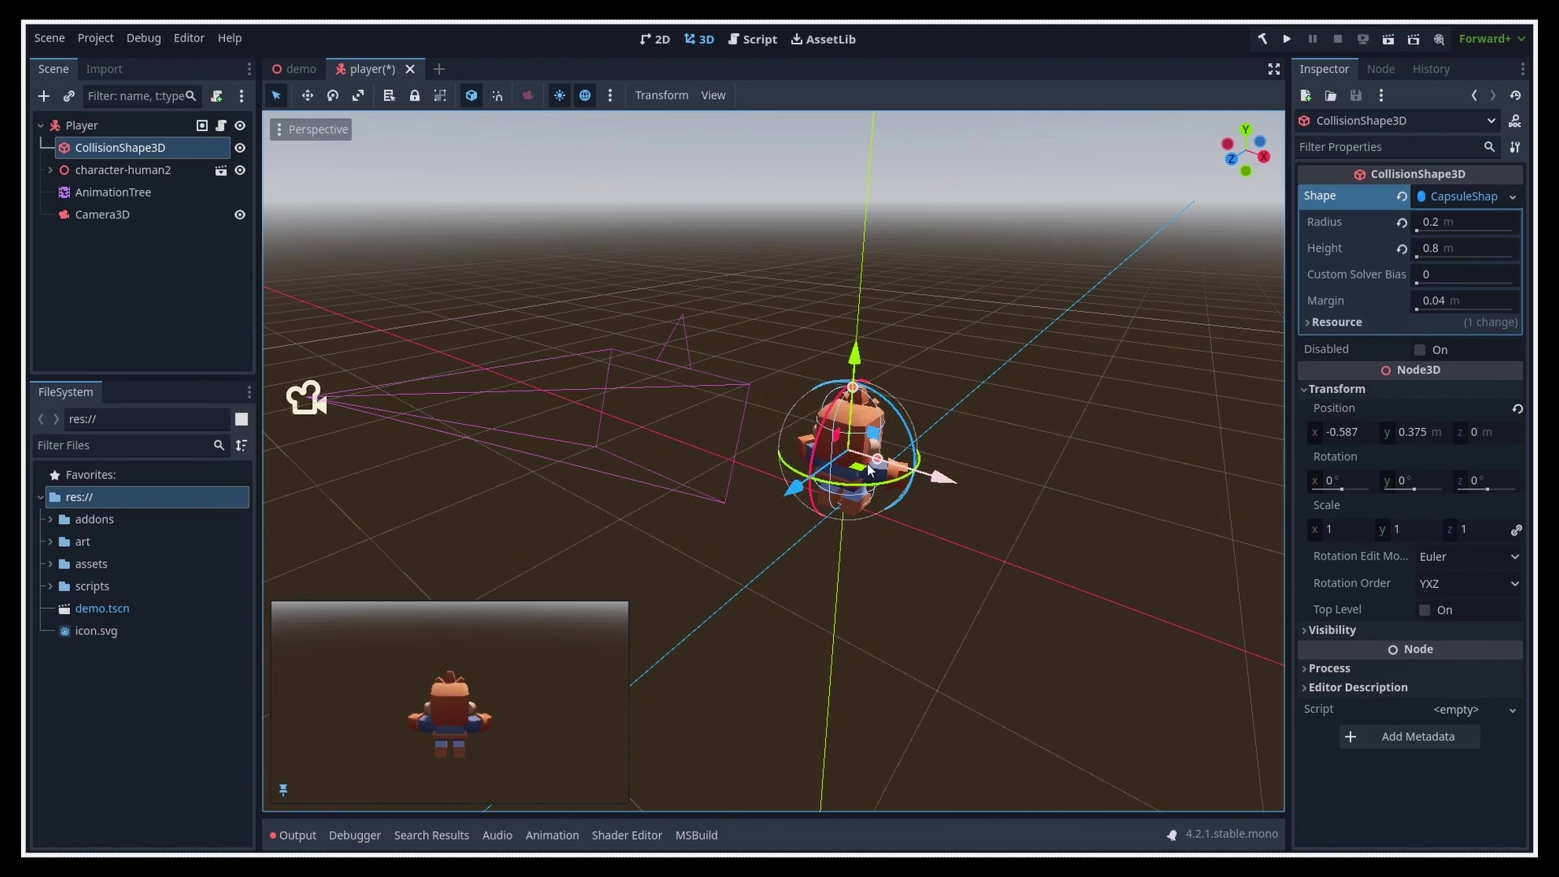
pyautogui.click(934, 428)
pyautogui.click(856, 424)
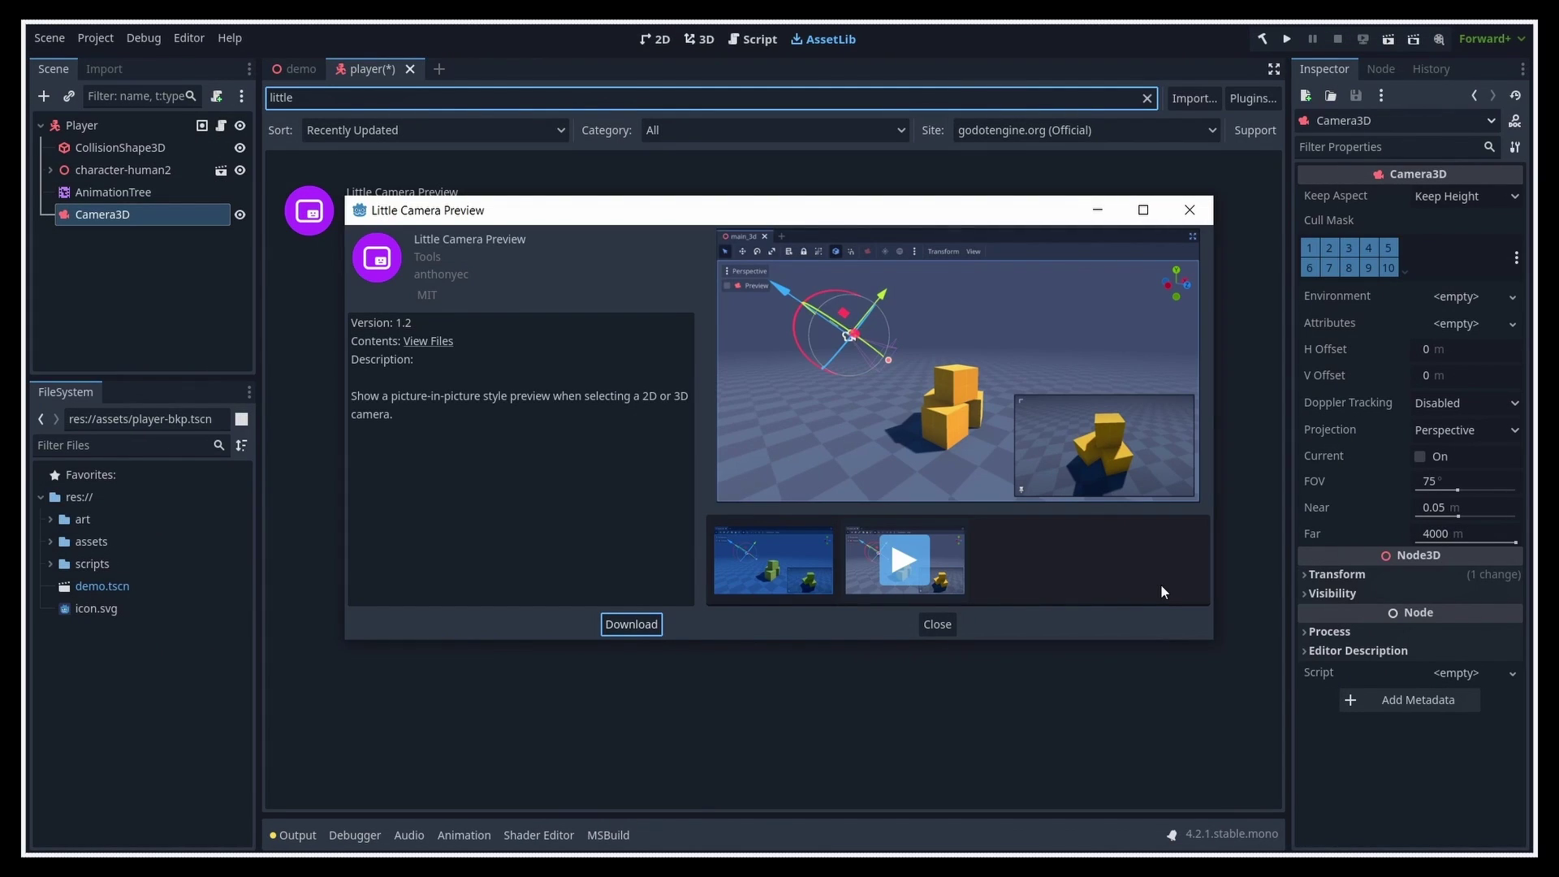
# Step: Download and install the Little Camera Preview asset and enable its plugin in the project settings
pyautogui.click(631, 624)
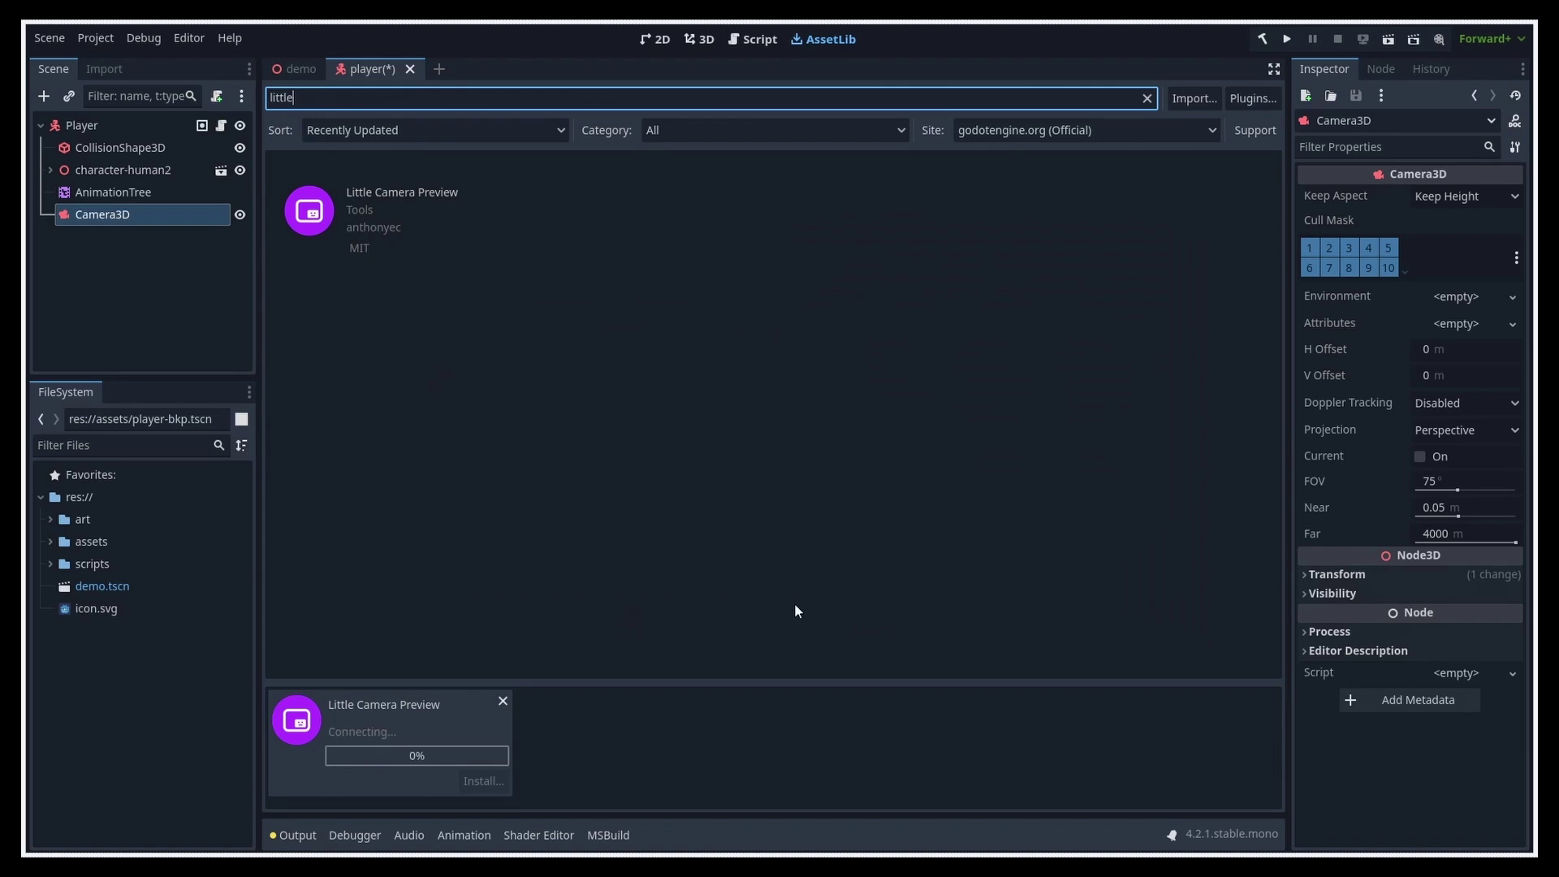
pyautogui.click(690, 666)
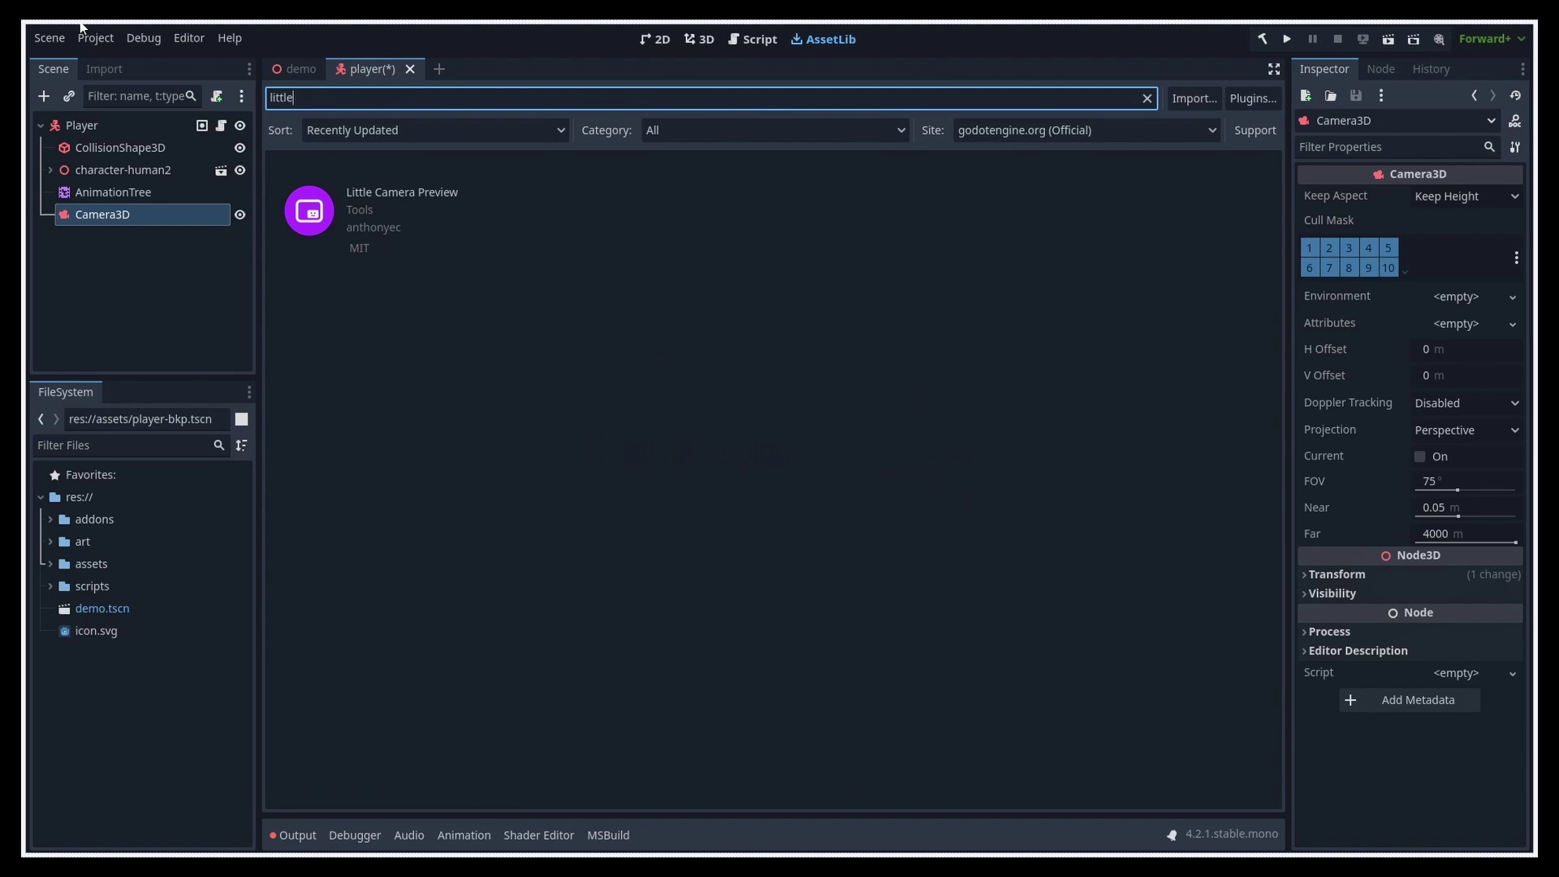
pyautogui.click(95, 38)
pyautogui.click(105, 56)
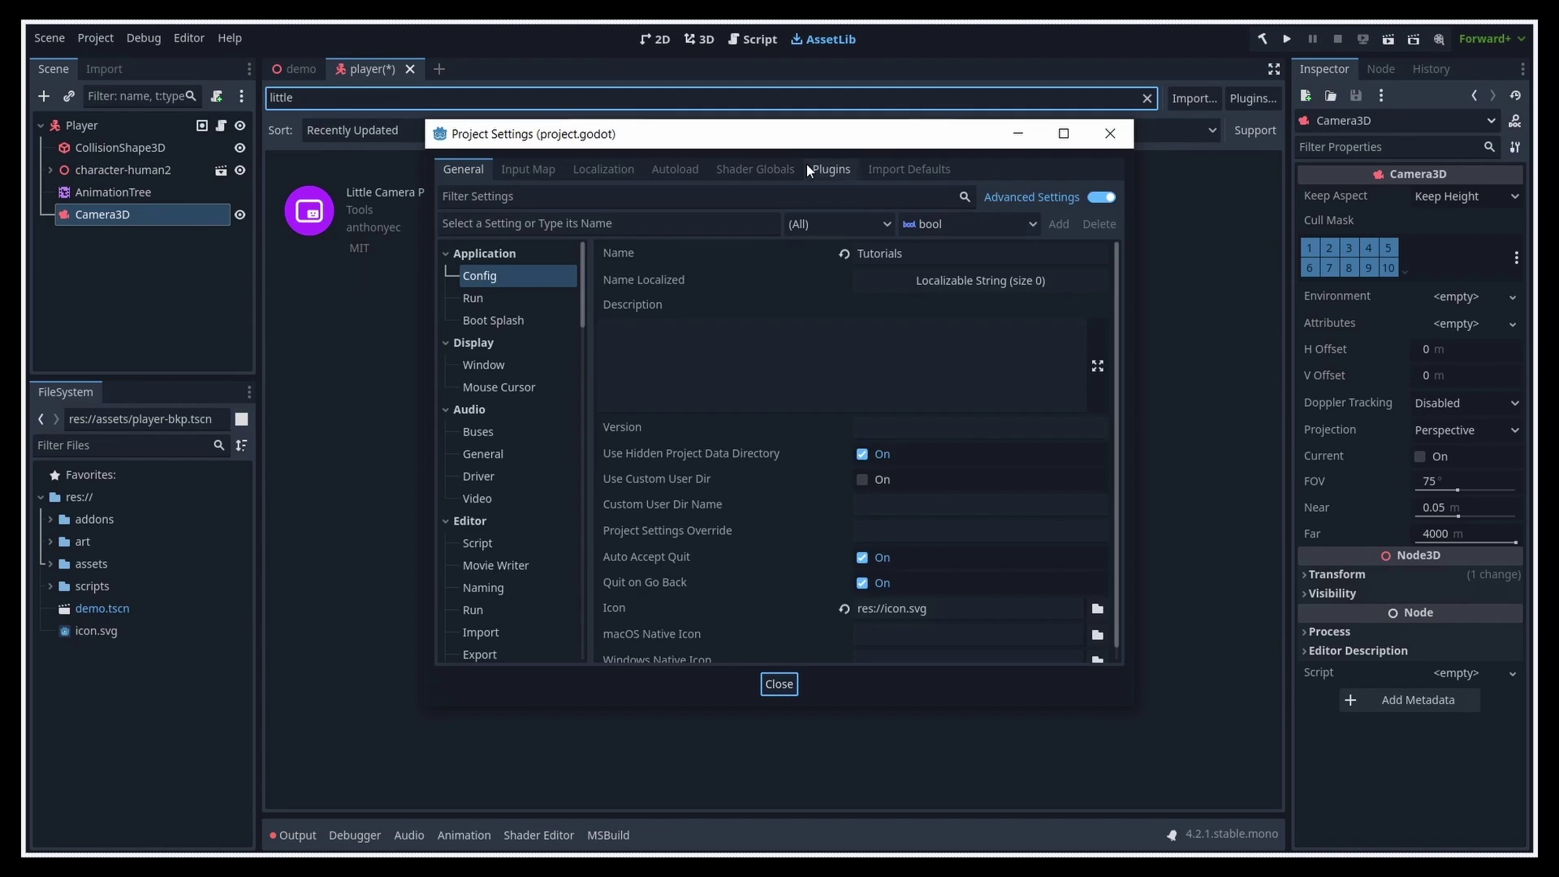
pyautogui.click(829, 169)
pyautogui.click(1034, 248)
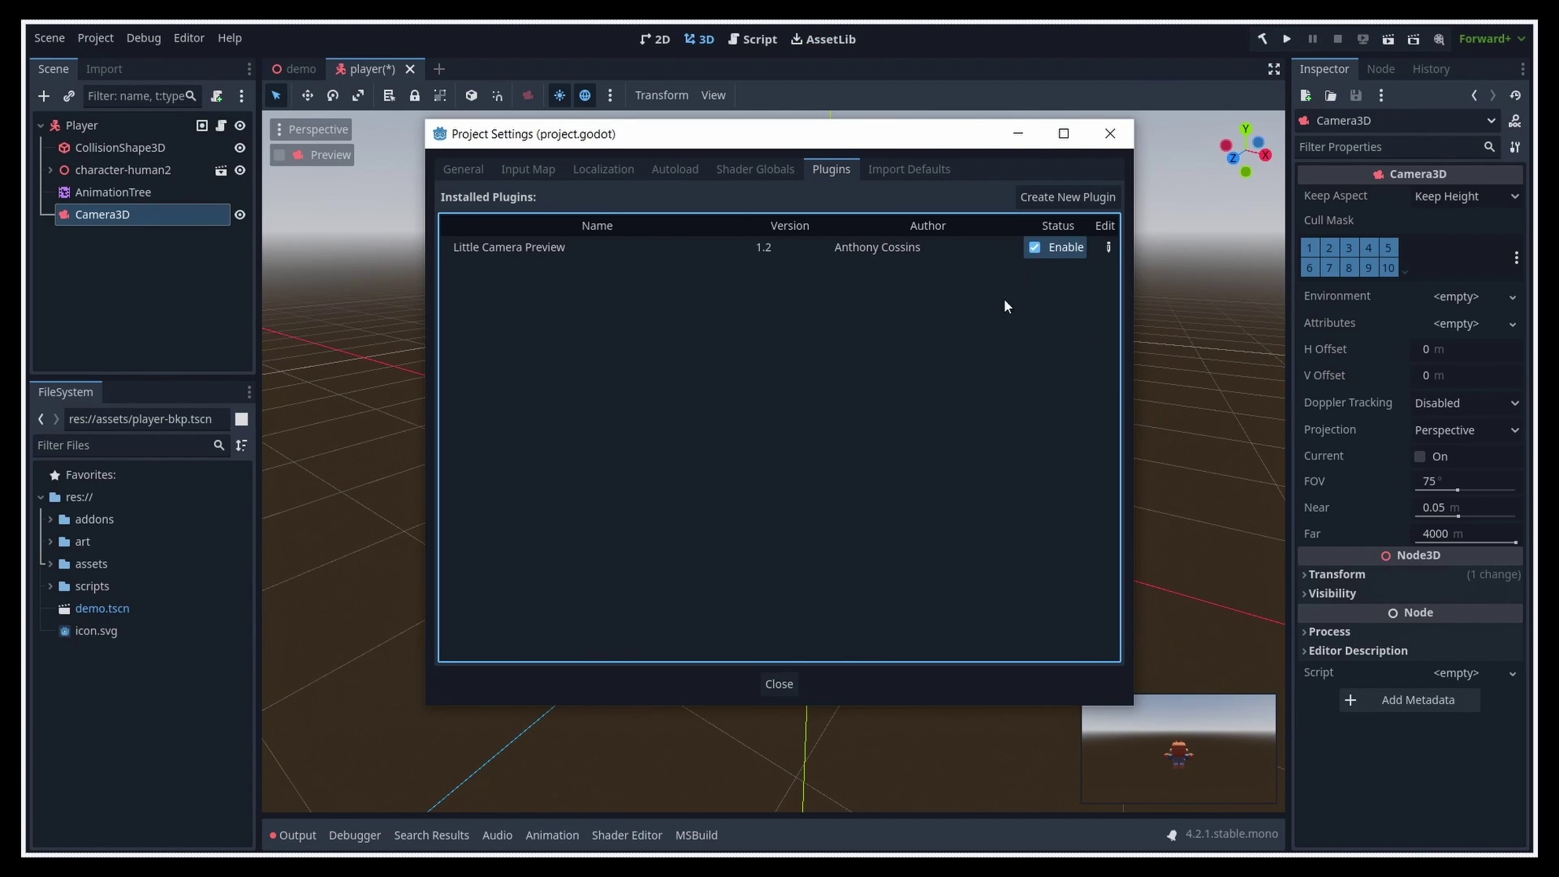
pyautogui.click(780, 684)
# Step: Enlarge the camera preview and, in the right orthogonal view, move the Camera3D slightly closer to the character and higher
pyautogui.moveTo(1097, 707)
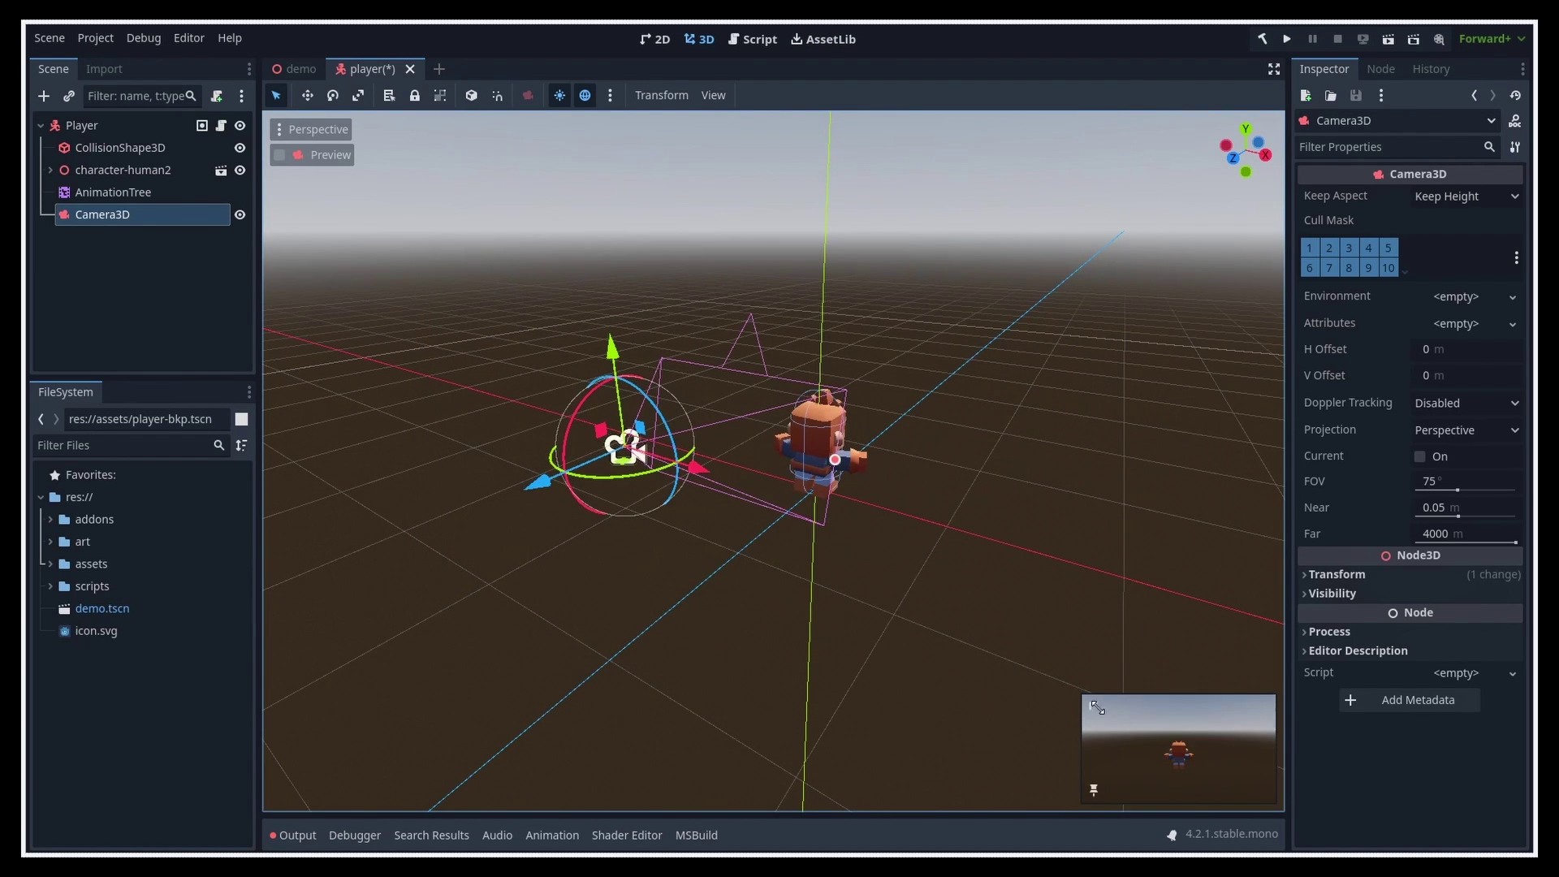
pyautogui.moveTo(1095, 698); pyautogui.dragTo(910, 598)
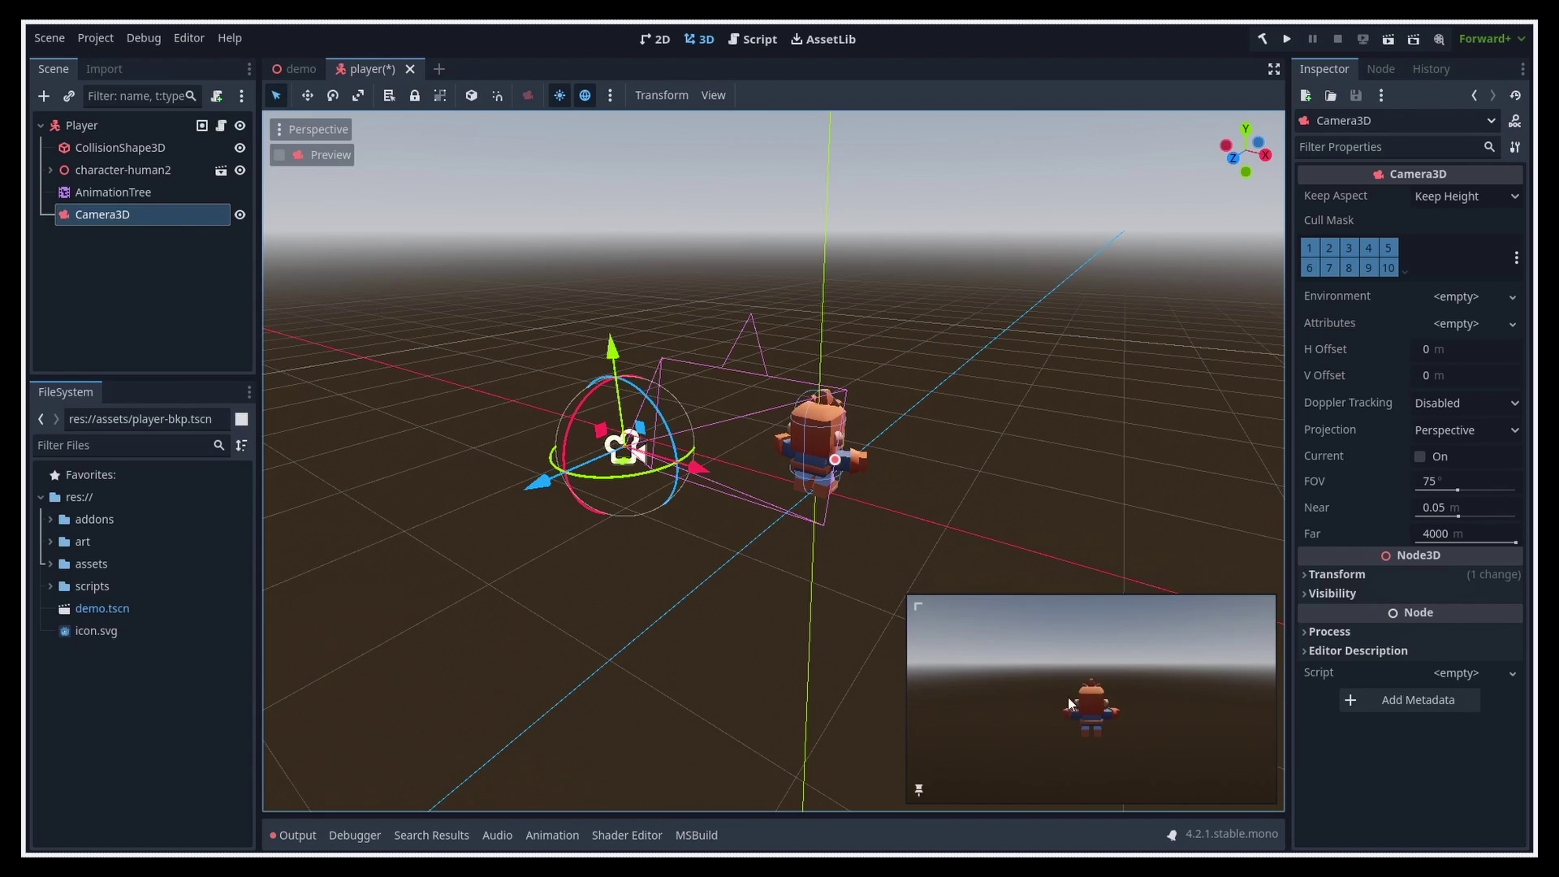
pyautogui.click(1265, 155)
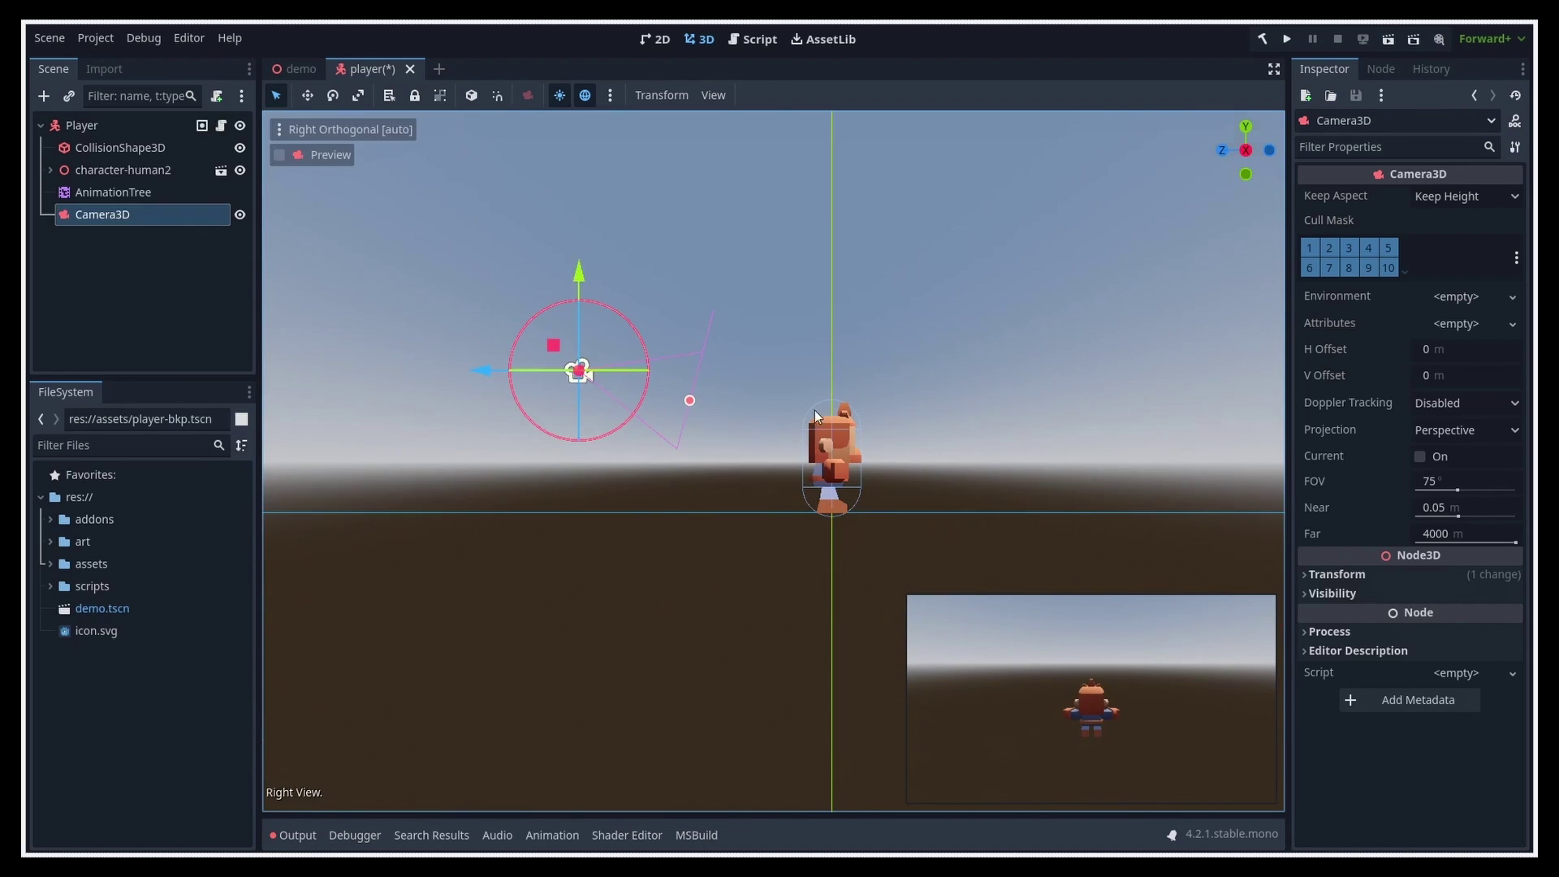
pyautogui.moveTo(553, 346); pyautogui.dragTo(605, 321)
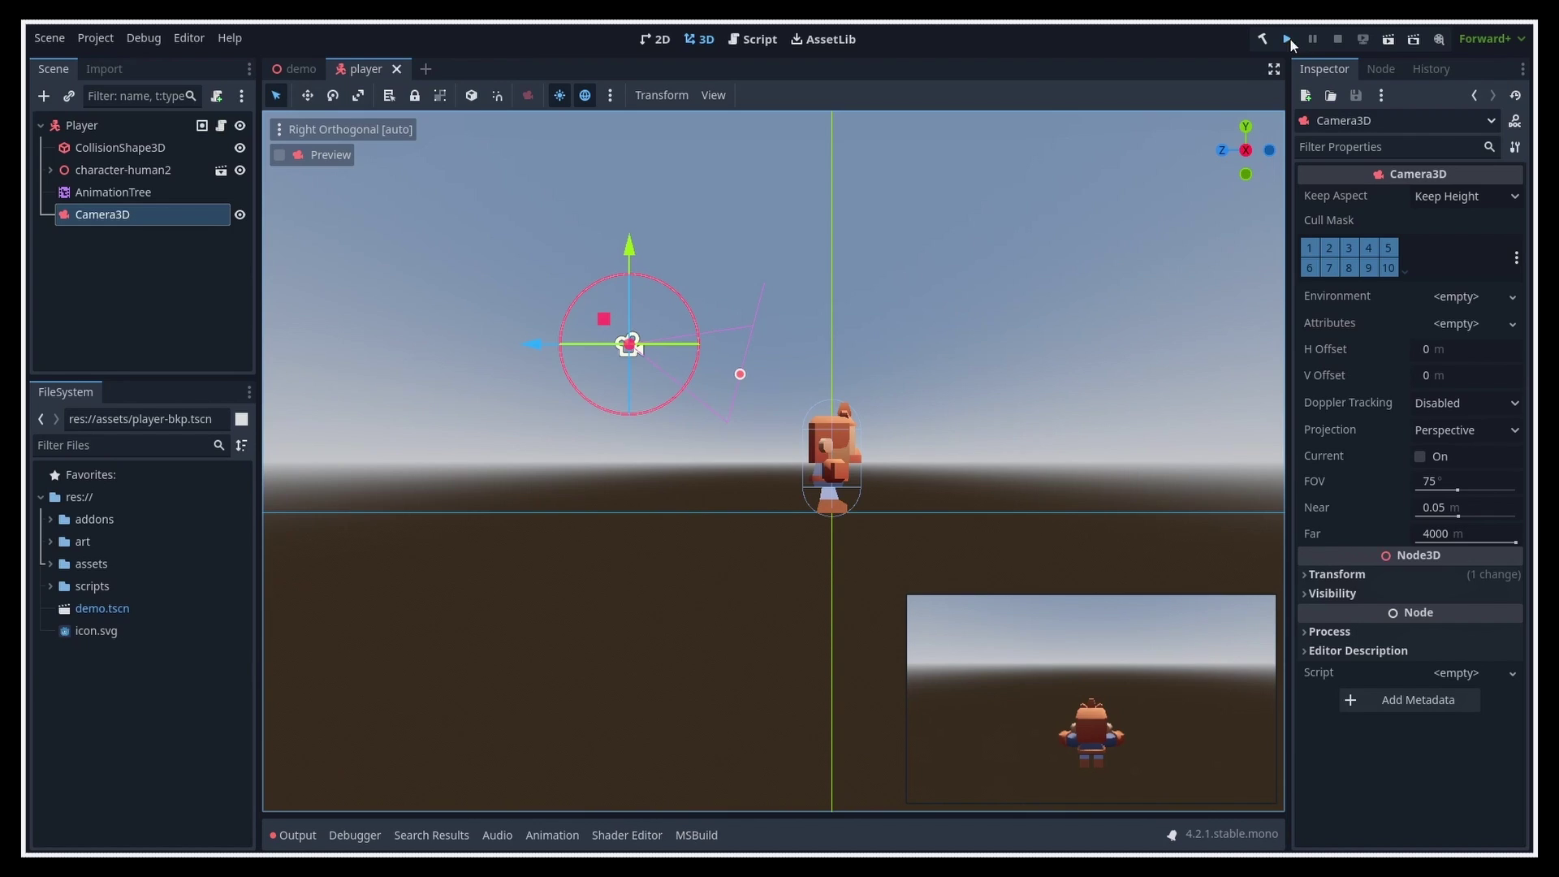
# Step: Run the project and walk the character around the level to check how the new camera follows it
pyautogui.click(1288, 39)
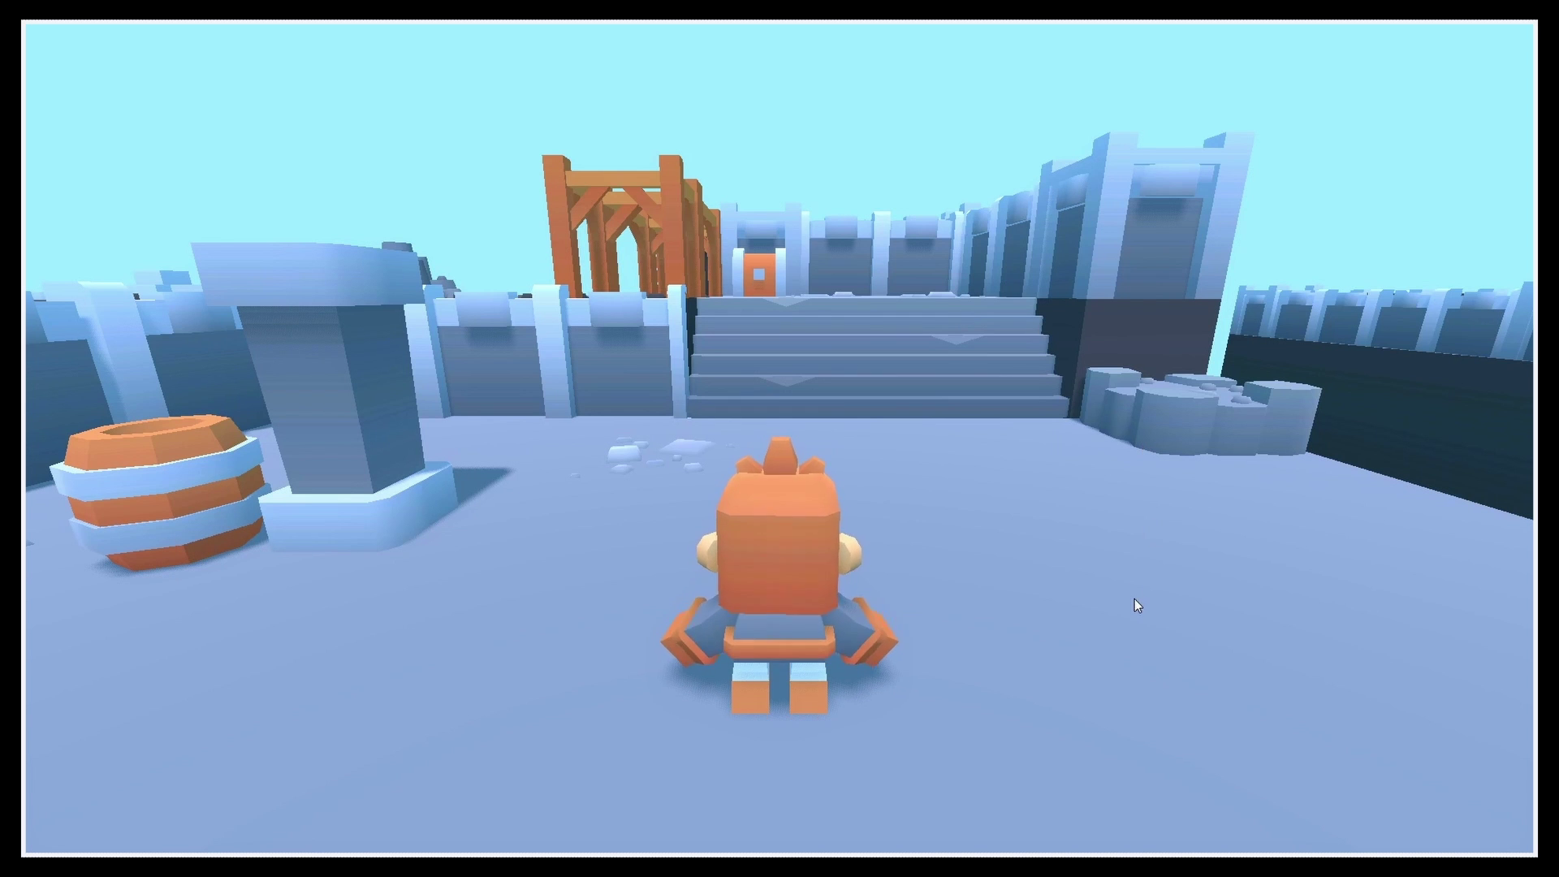
pyautogui.press('Up')
pyautogui.press('Right')
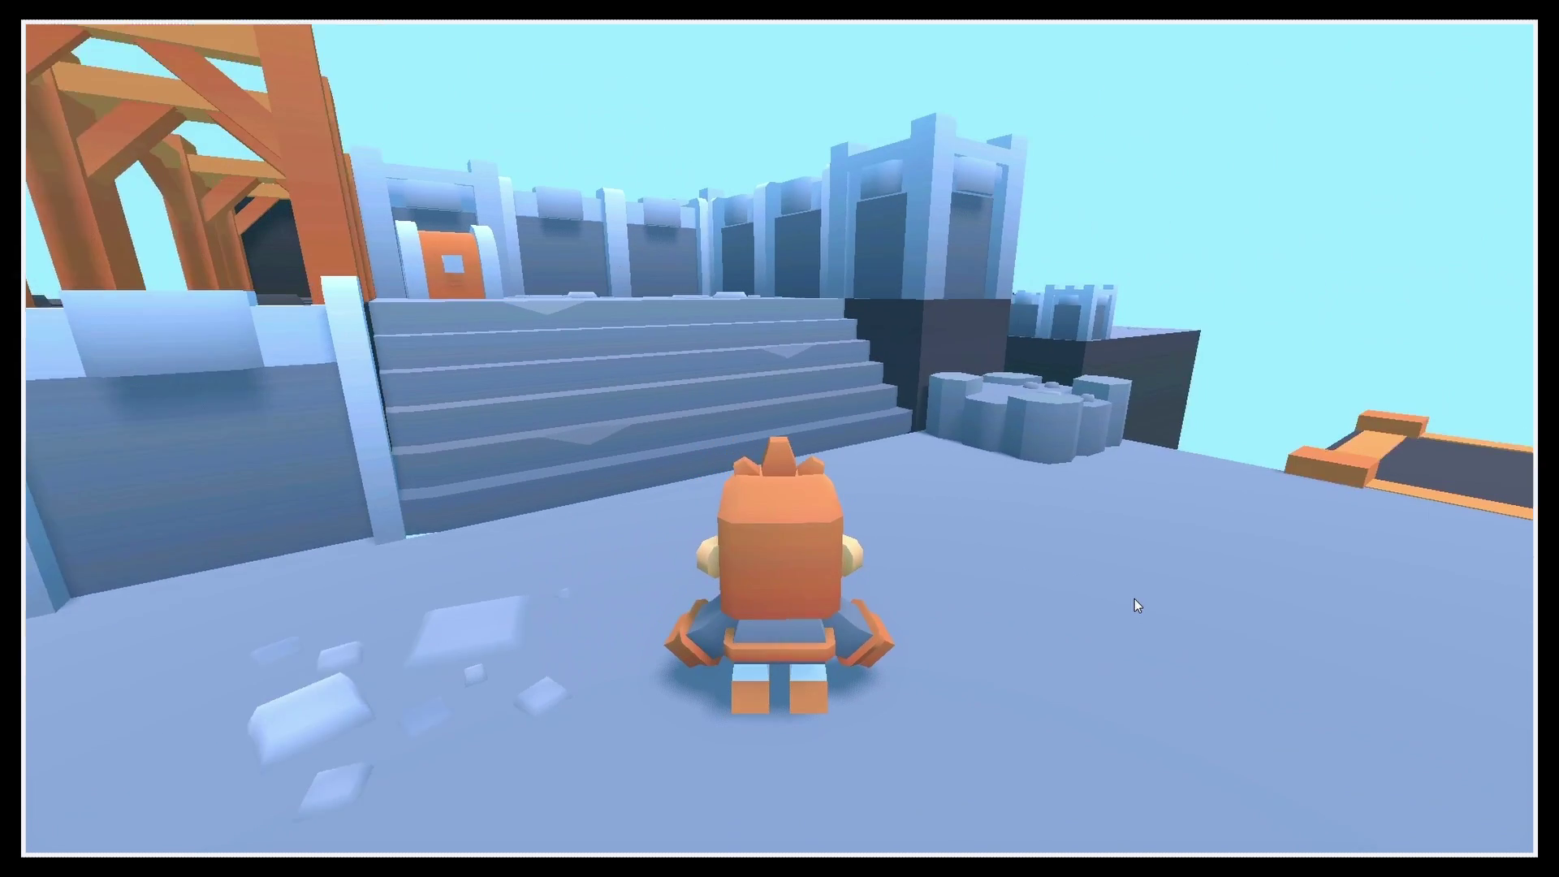
pyautogui.press('Up')
pyautogui.press('Right')
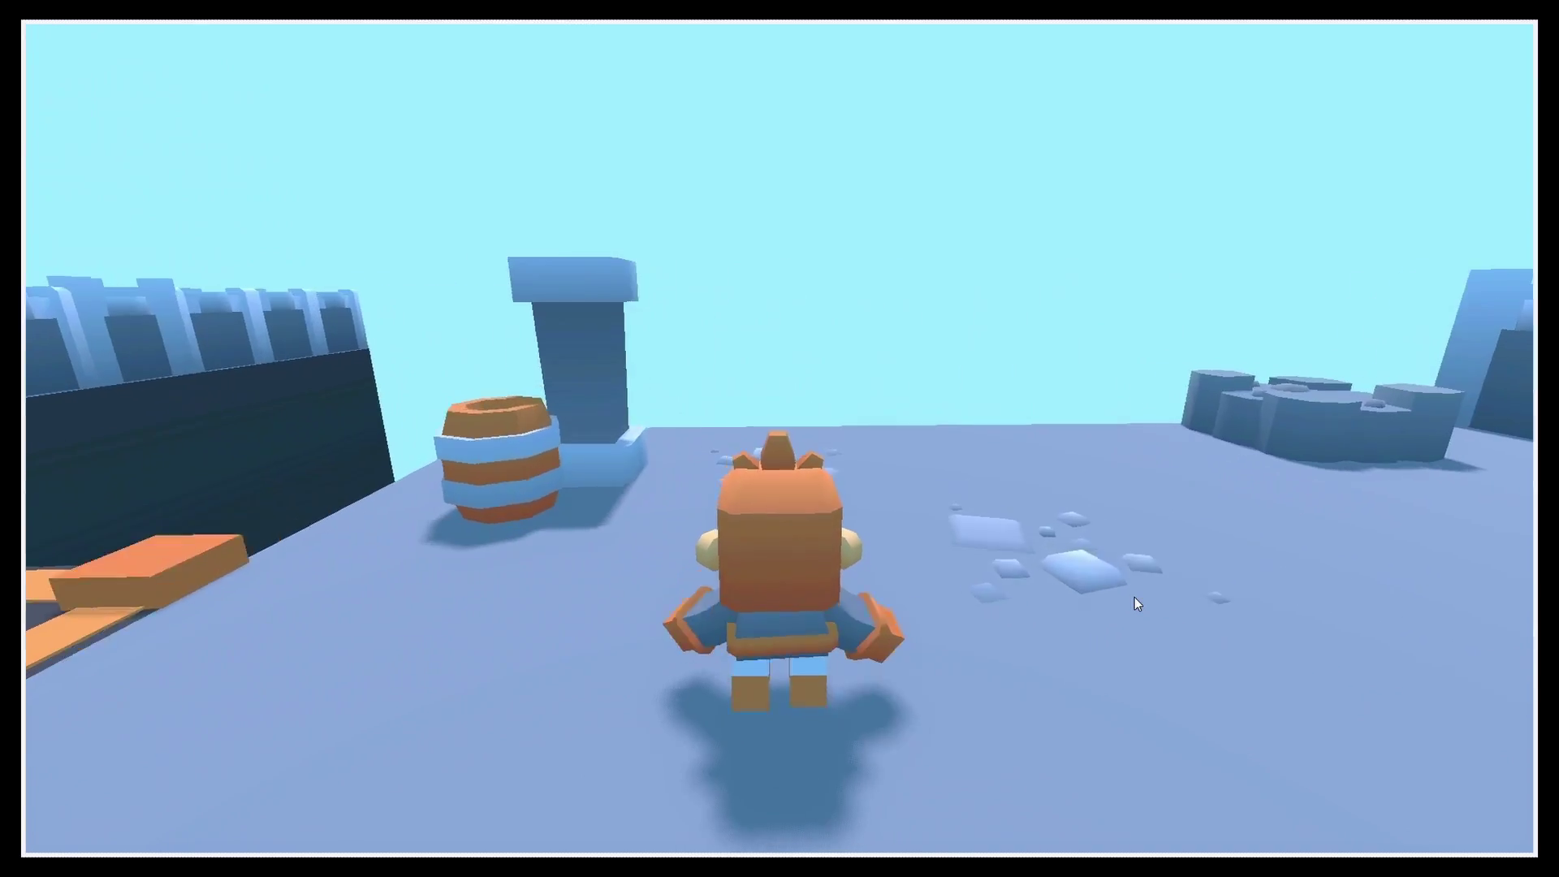
pyautogui.press('a')
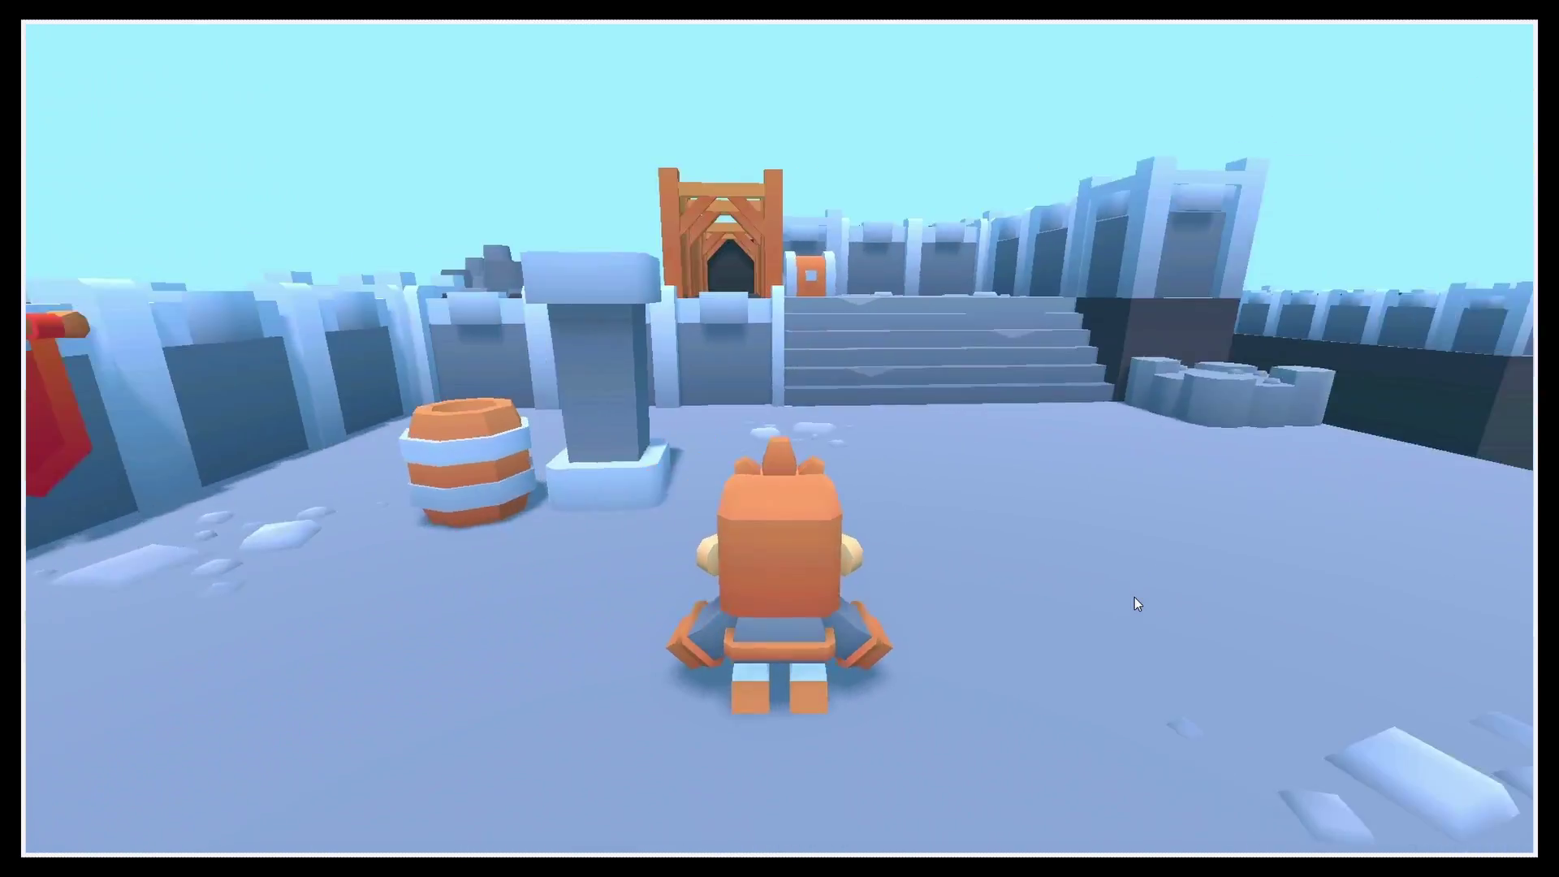
pyautogui.press('d')
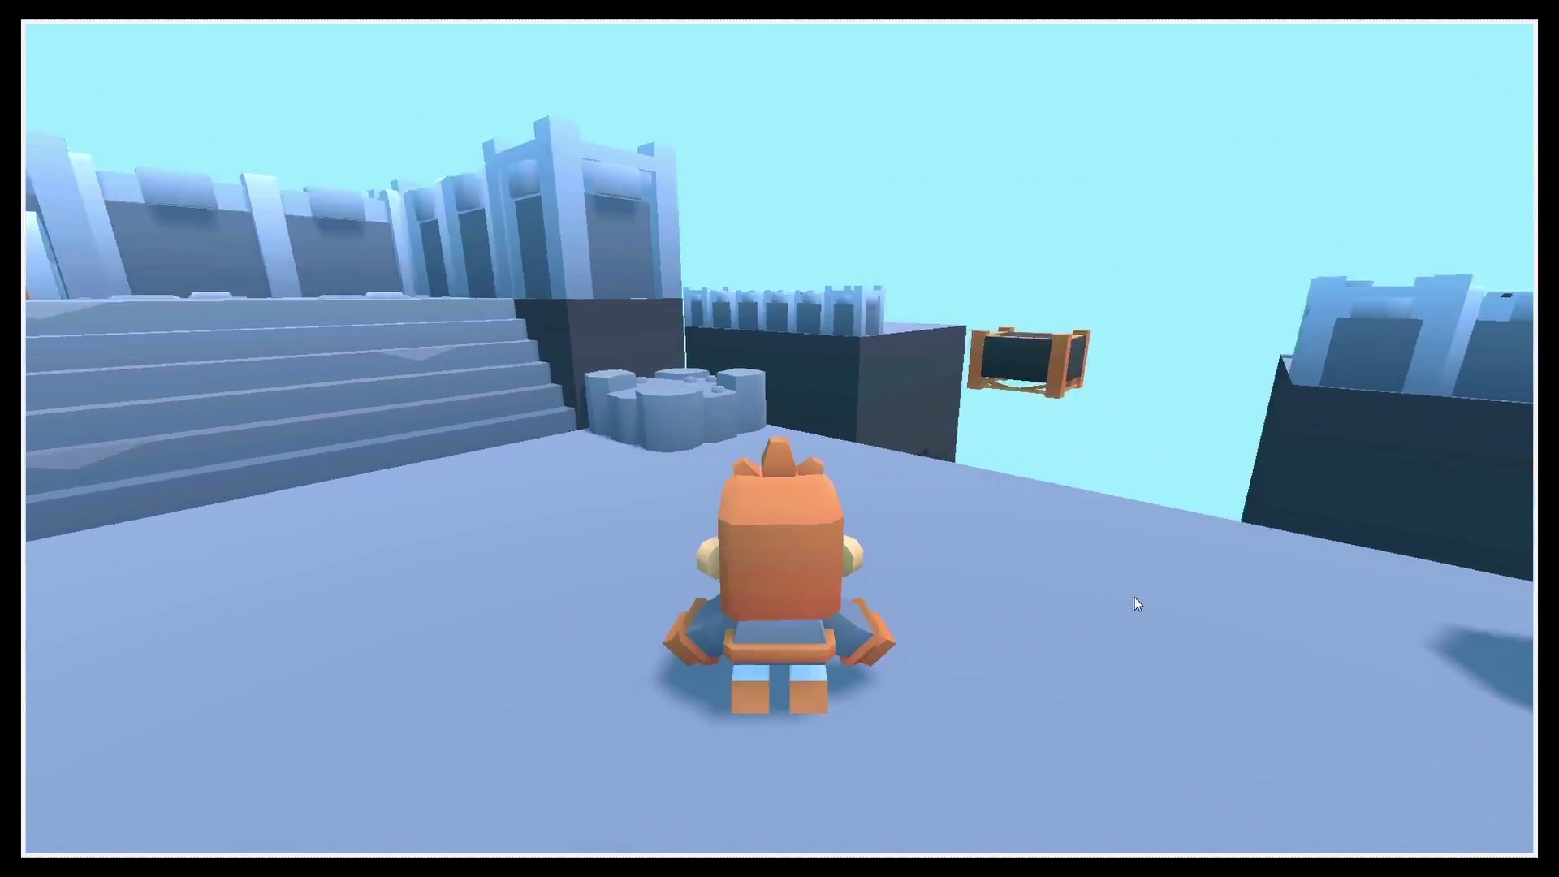
pyautogui.press('a')
pyautogui.press('w')
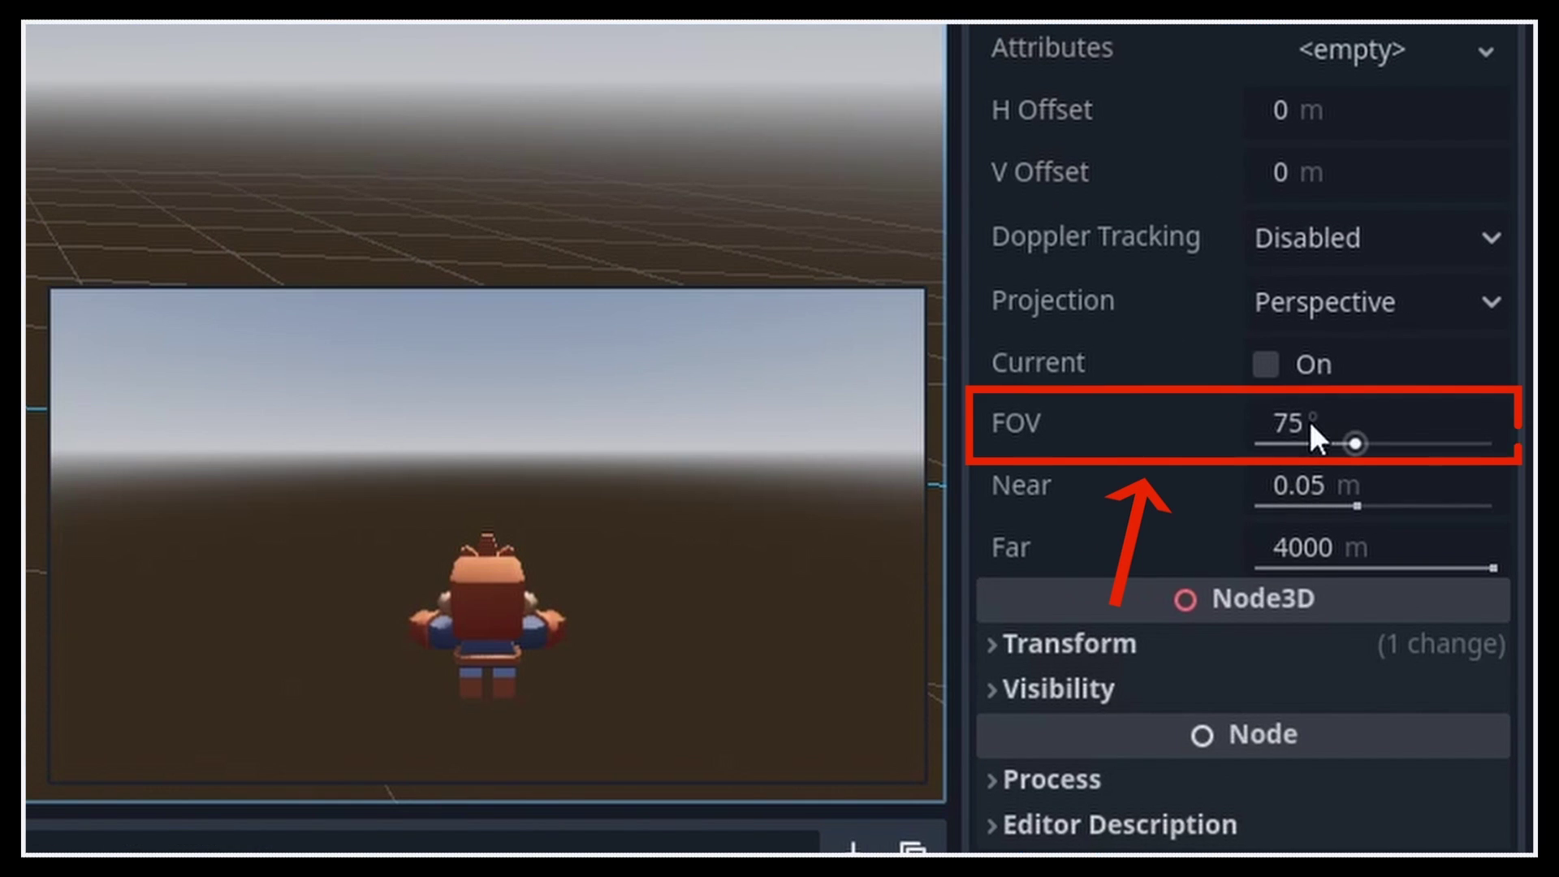
# Step: Set the Camera3D's field of view to 40 degrees
pyautogui.click(1440, 481)
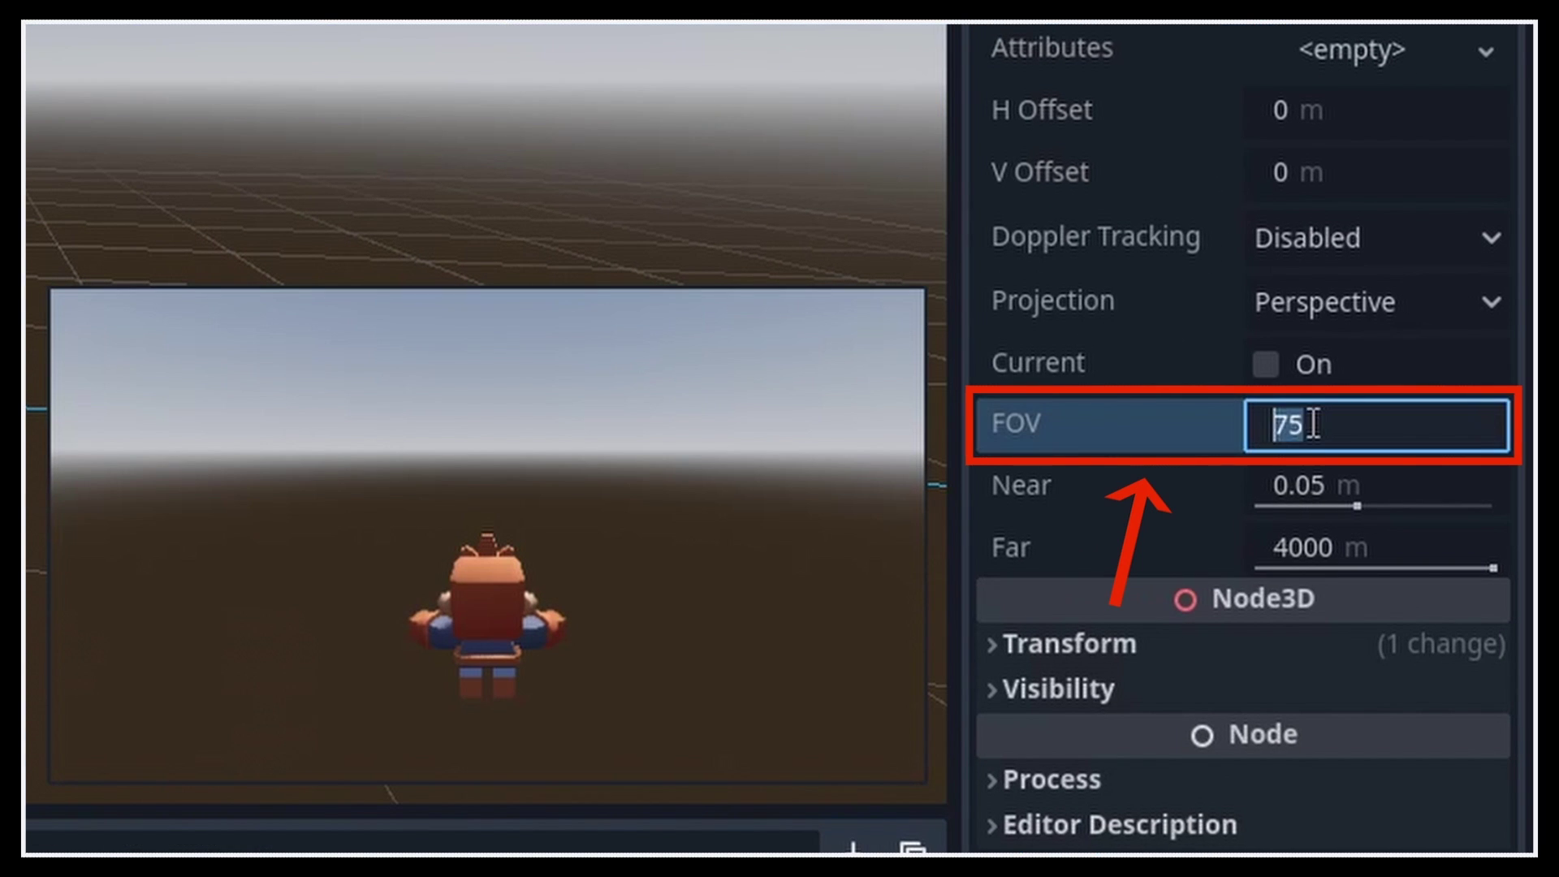
pyautogui.write('40')
pyautogui.press('Return')
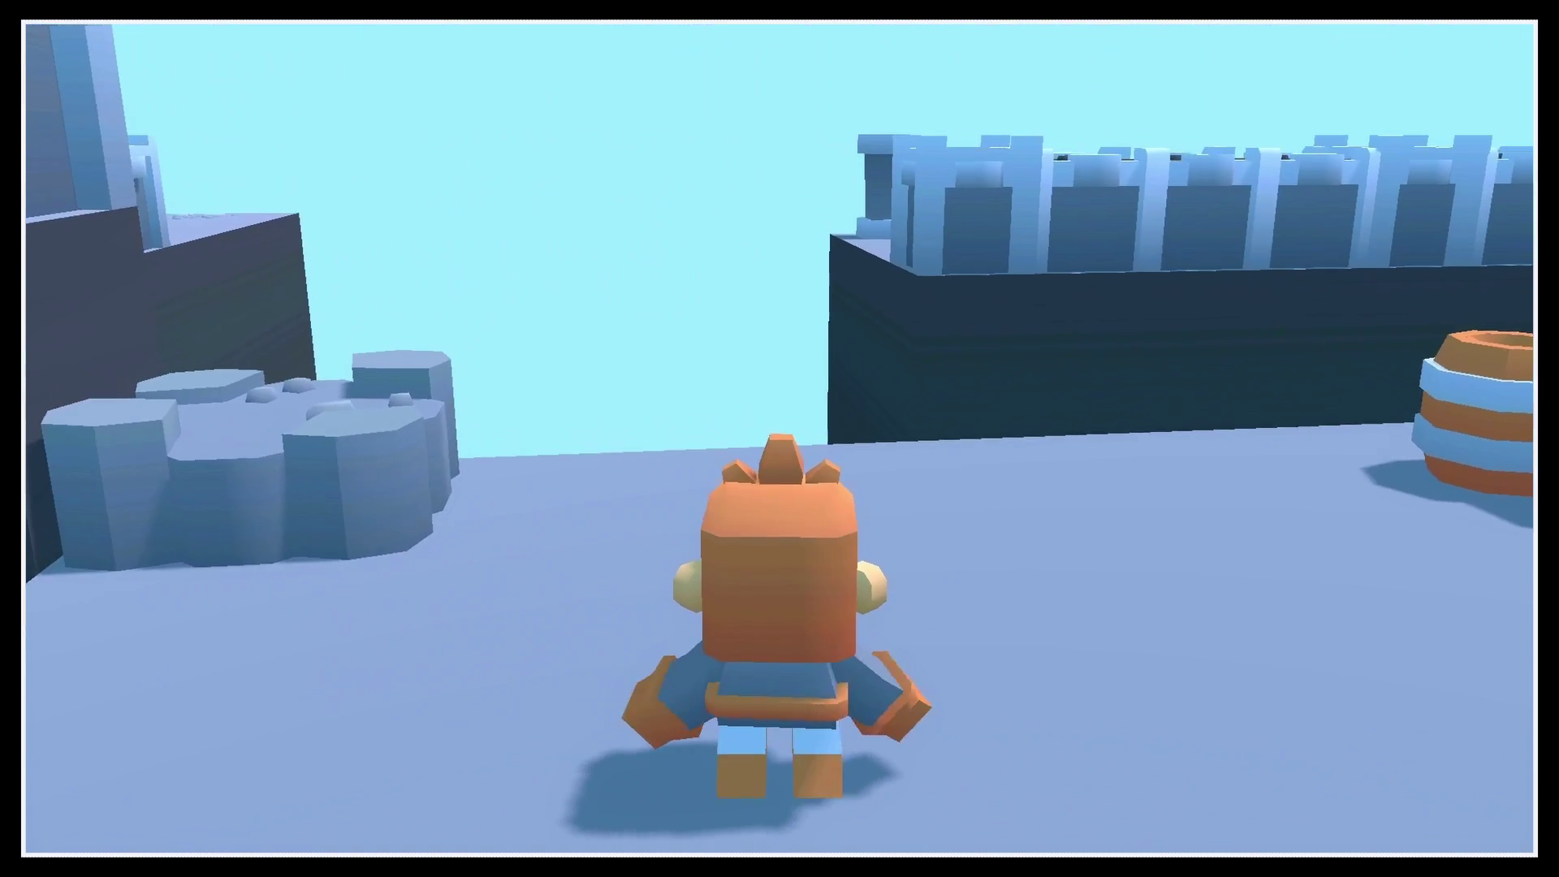
# Step: Walk the character through the running level to check the camera's narrower field of view
pyautogui.press('w')
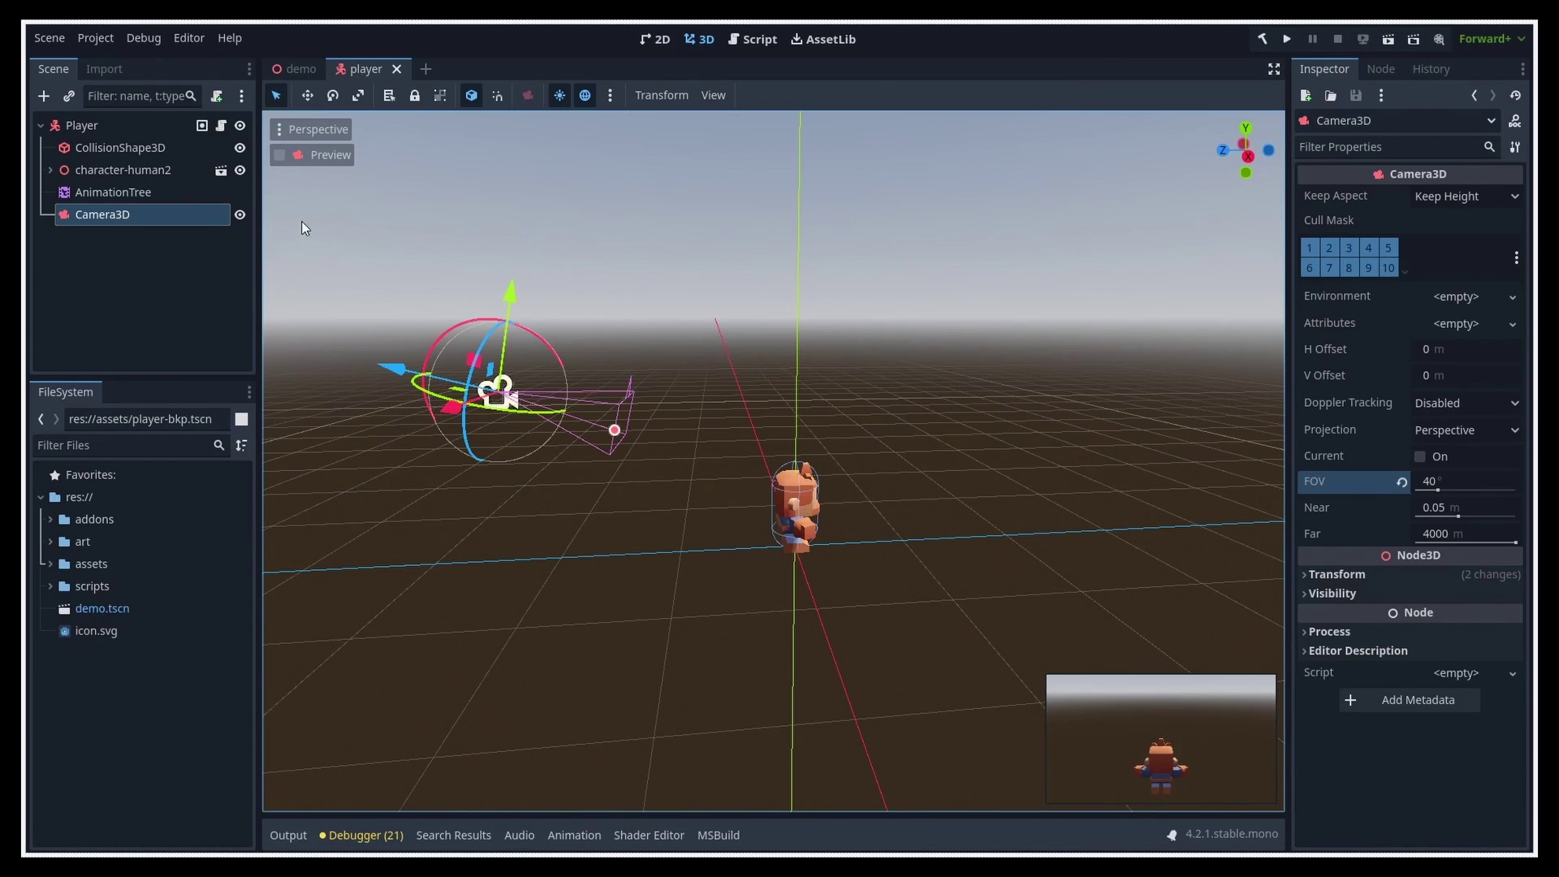
# Step: Add a SpringArm3D node under Player and raise it to the height of the character's head
pyautogui.click(185, 130)
pyautogui.hotkey('ctrl', 'a')
pyautogui.write('sprin')
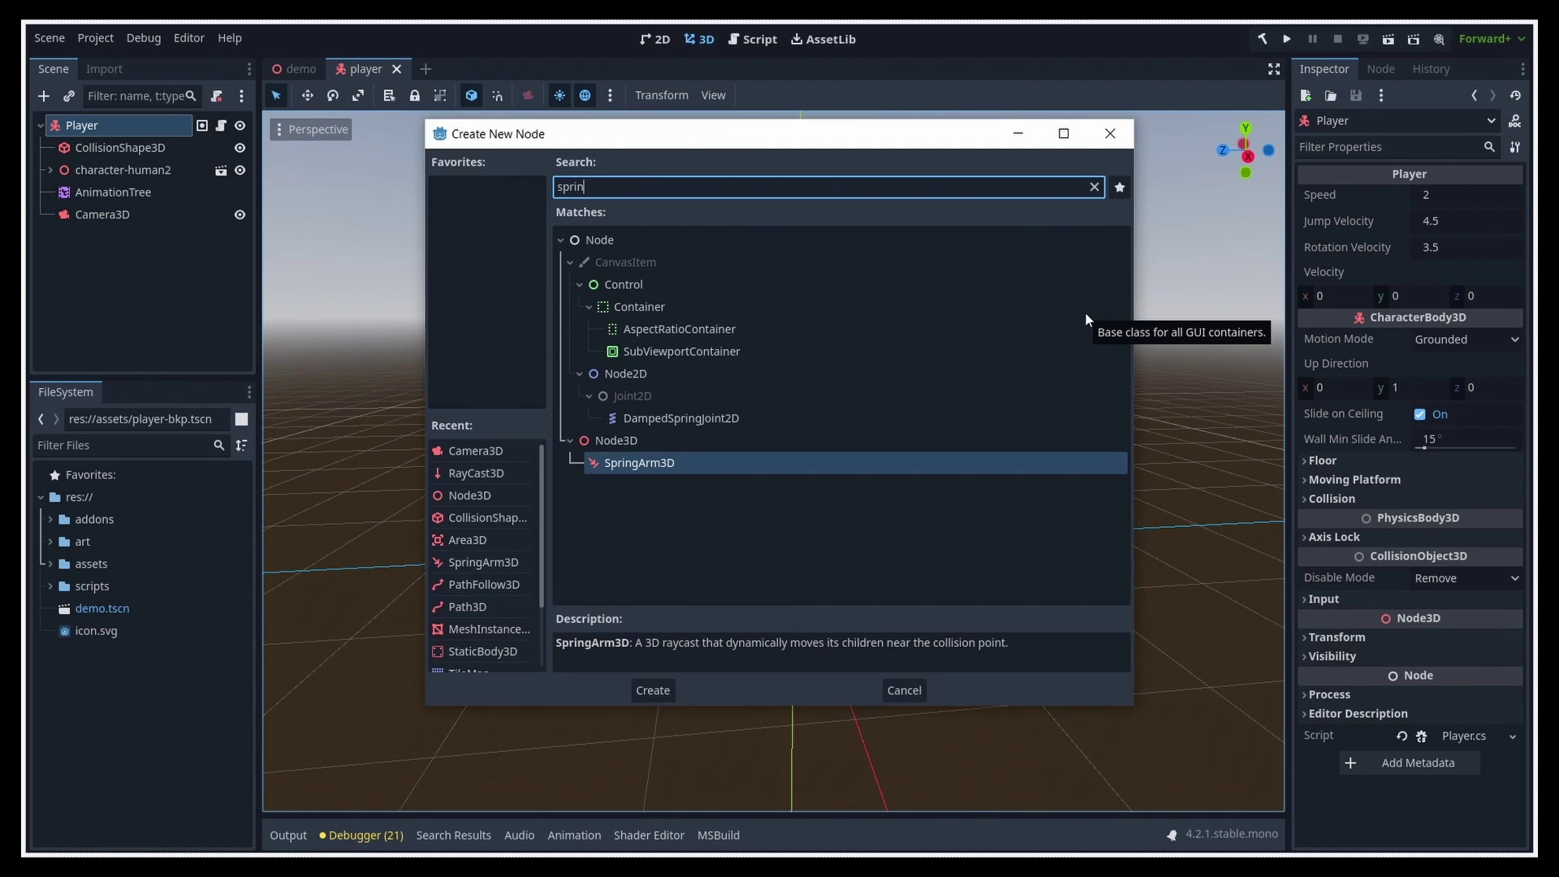
pyautogui.press('Return')
pyautogui.moveTo(820, 393); pyautogui.dragTo(830, 330)
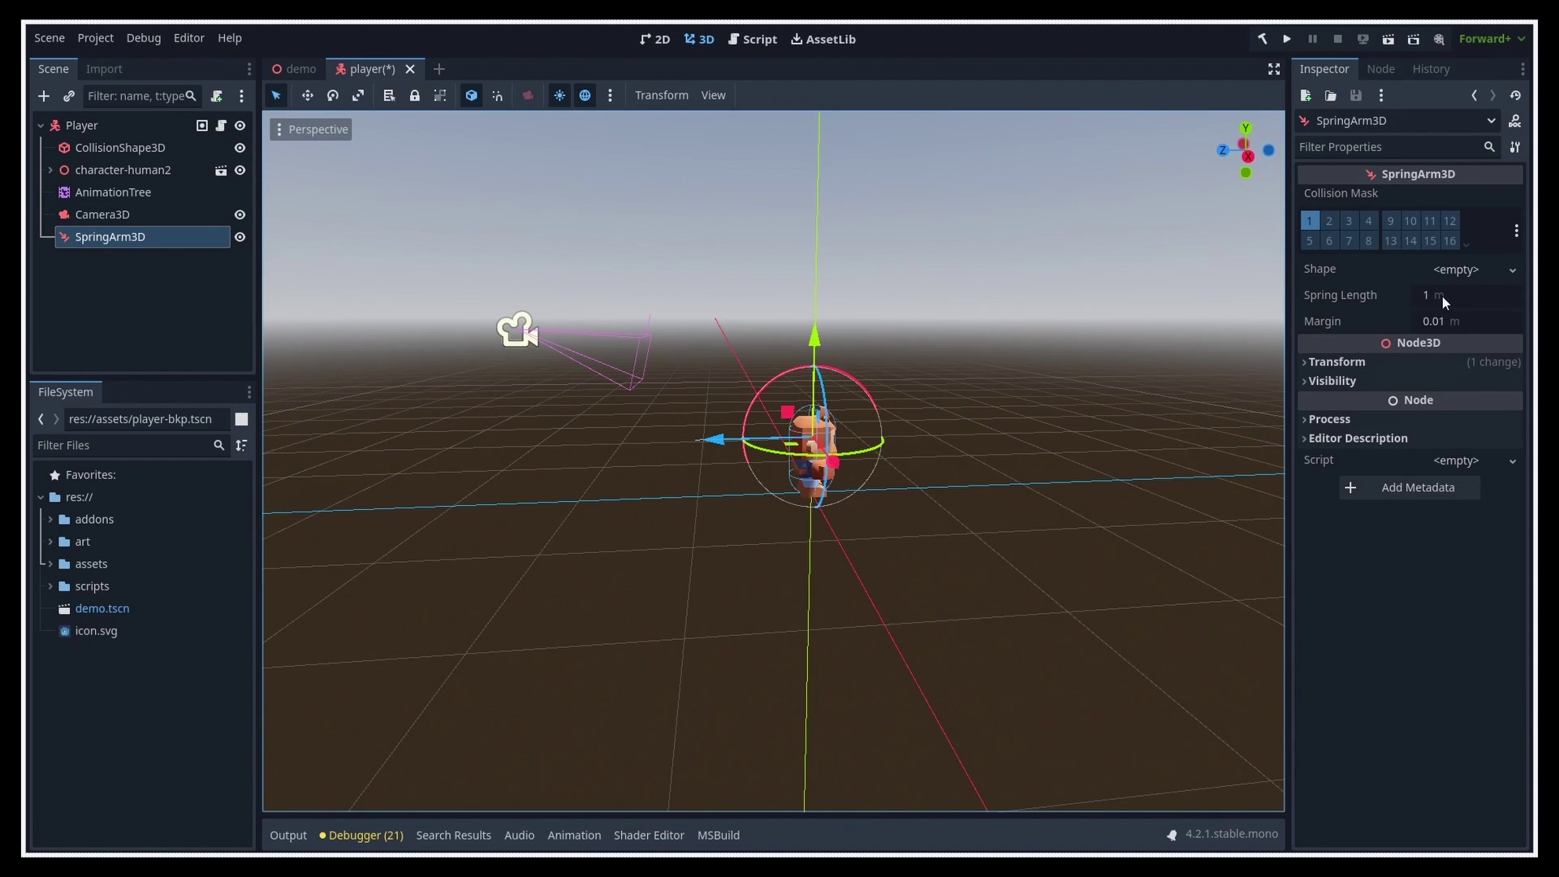
pyautogui.scroll(5, 705, 495)
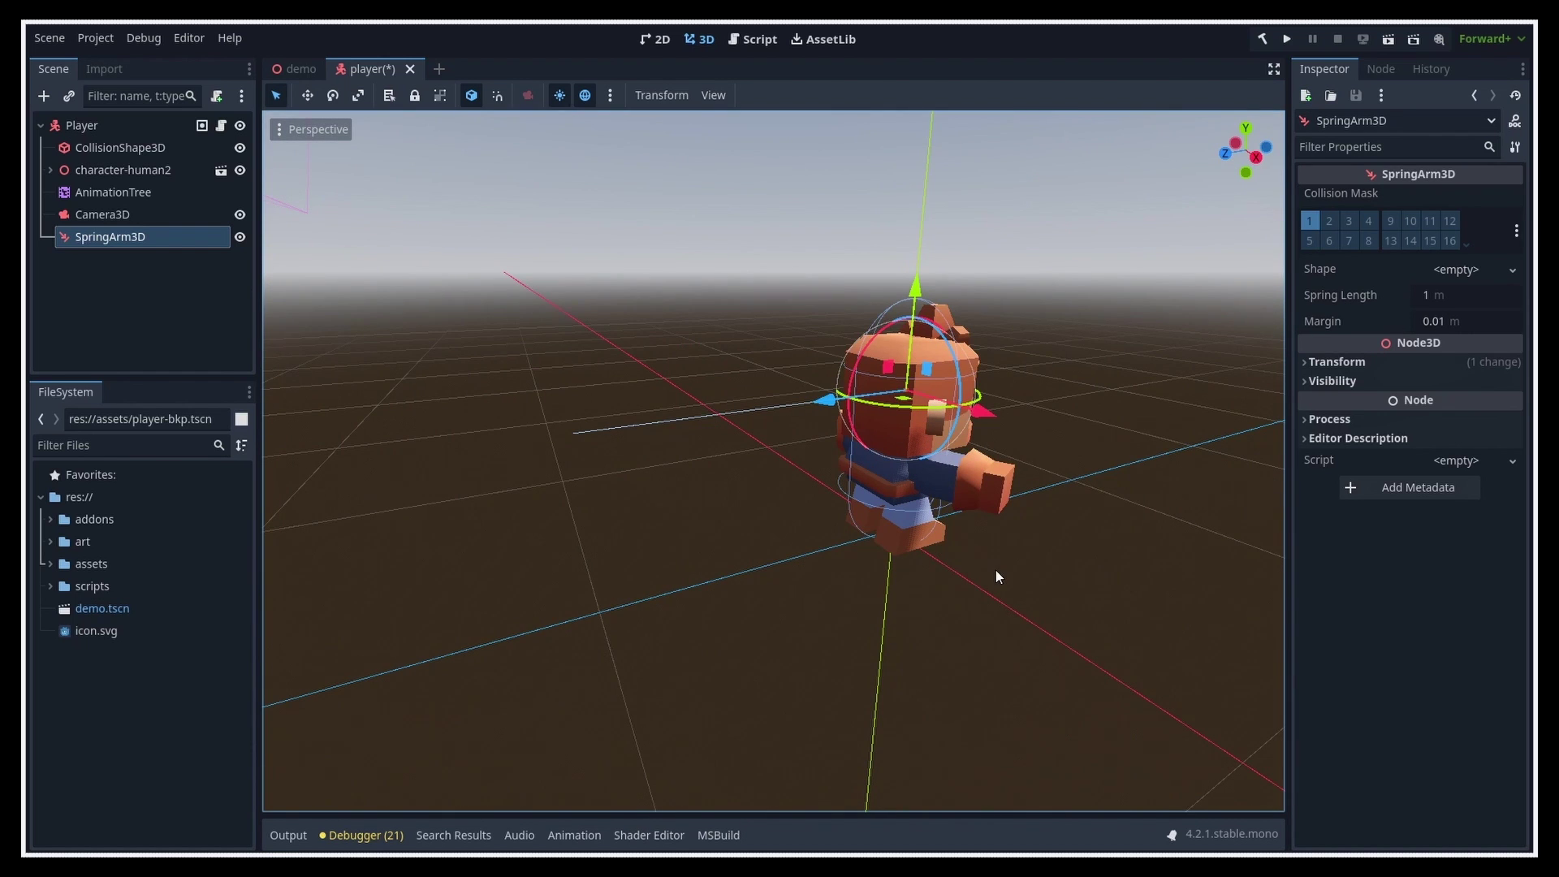
# Step: In the right orthogonal view, rotate the SpringArm3D to point at the camera and set its spring length to 2.475 m
pyautogui.press('KP_3')
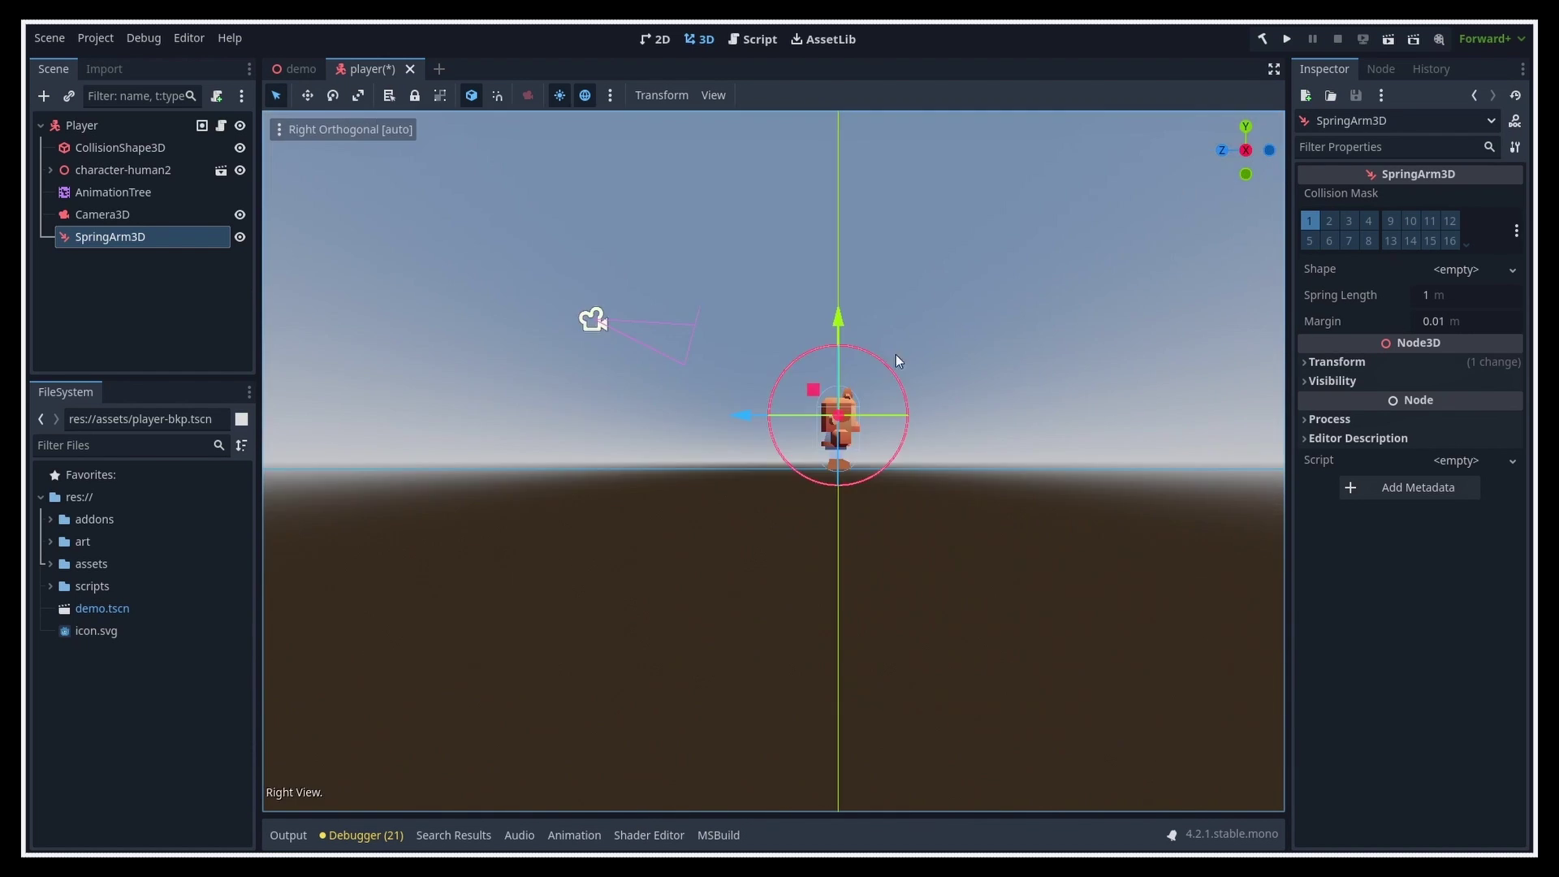
pyautogui.moveTo(901, 377); pyautogui.dragTo(913, 373)
pyautogui.moveTo(1426, 293); pyautogui.dragTo(1486, 293)
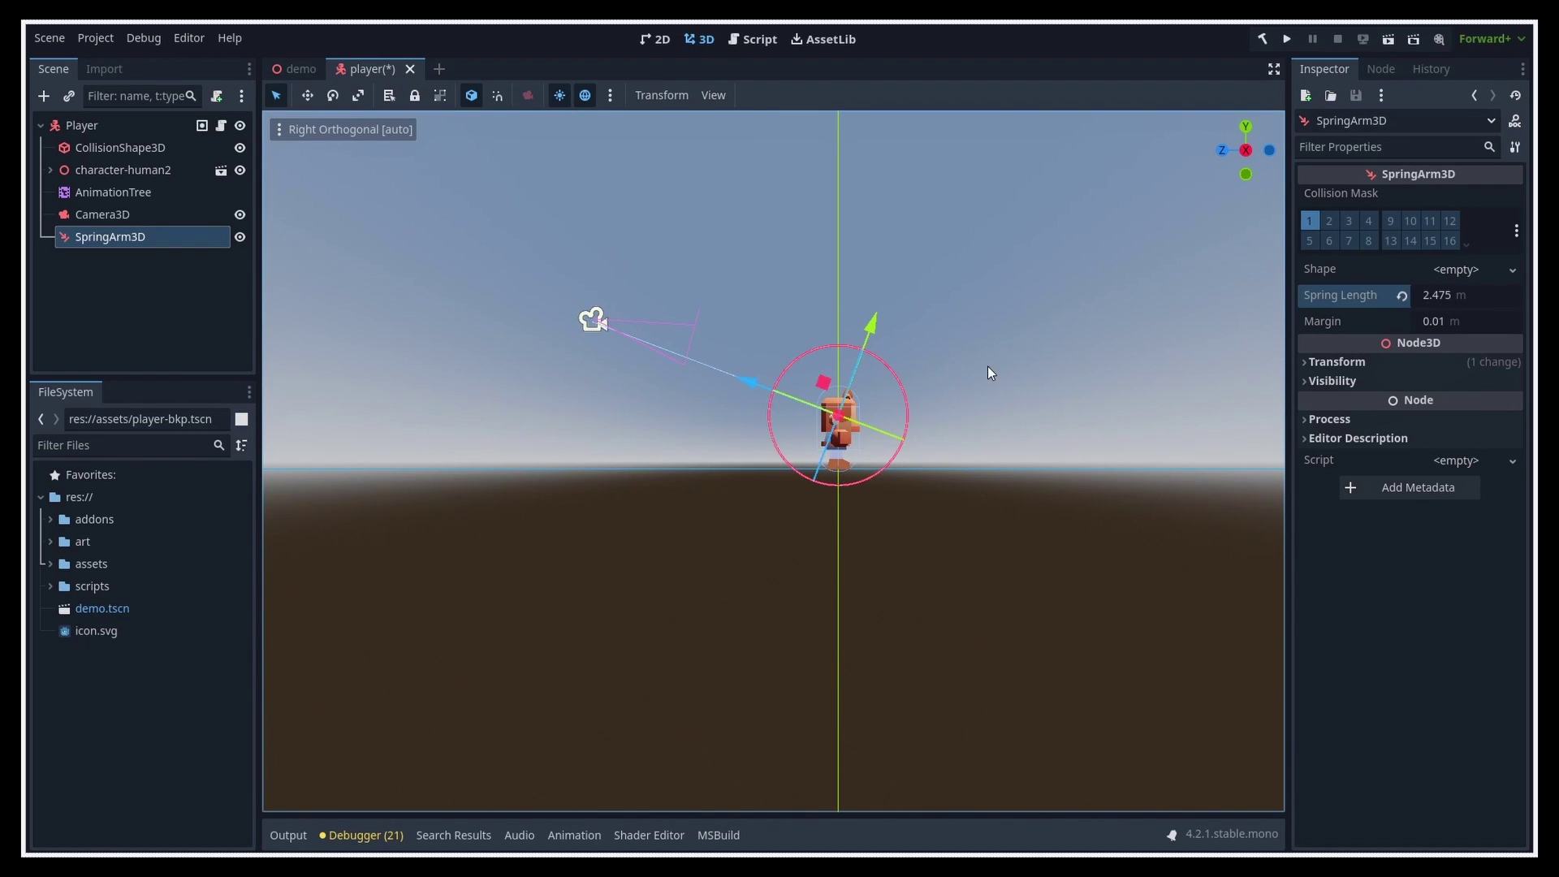
pyautogui.moveTo(954, 376); pyautogui.dragTo(1002, 489, button='middle')
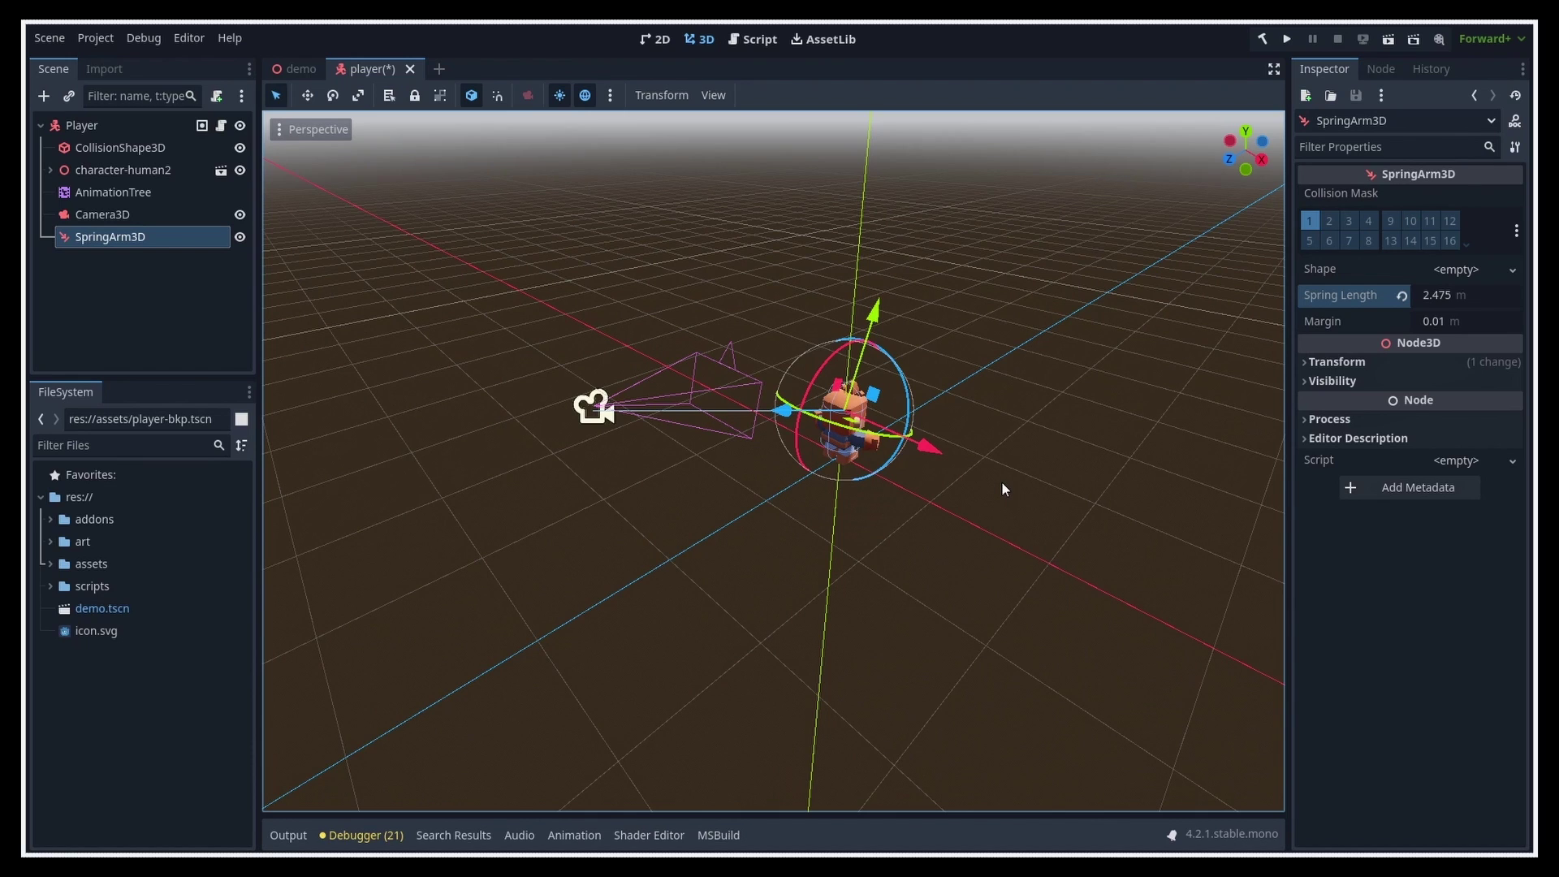
# Step: Make the Camera3D a child of the SpringArm3D node
pyautogui.moveTo(106, 221); pyautogui.dragTo(135, 236)
pyautogui.click(352, 257)
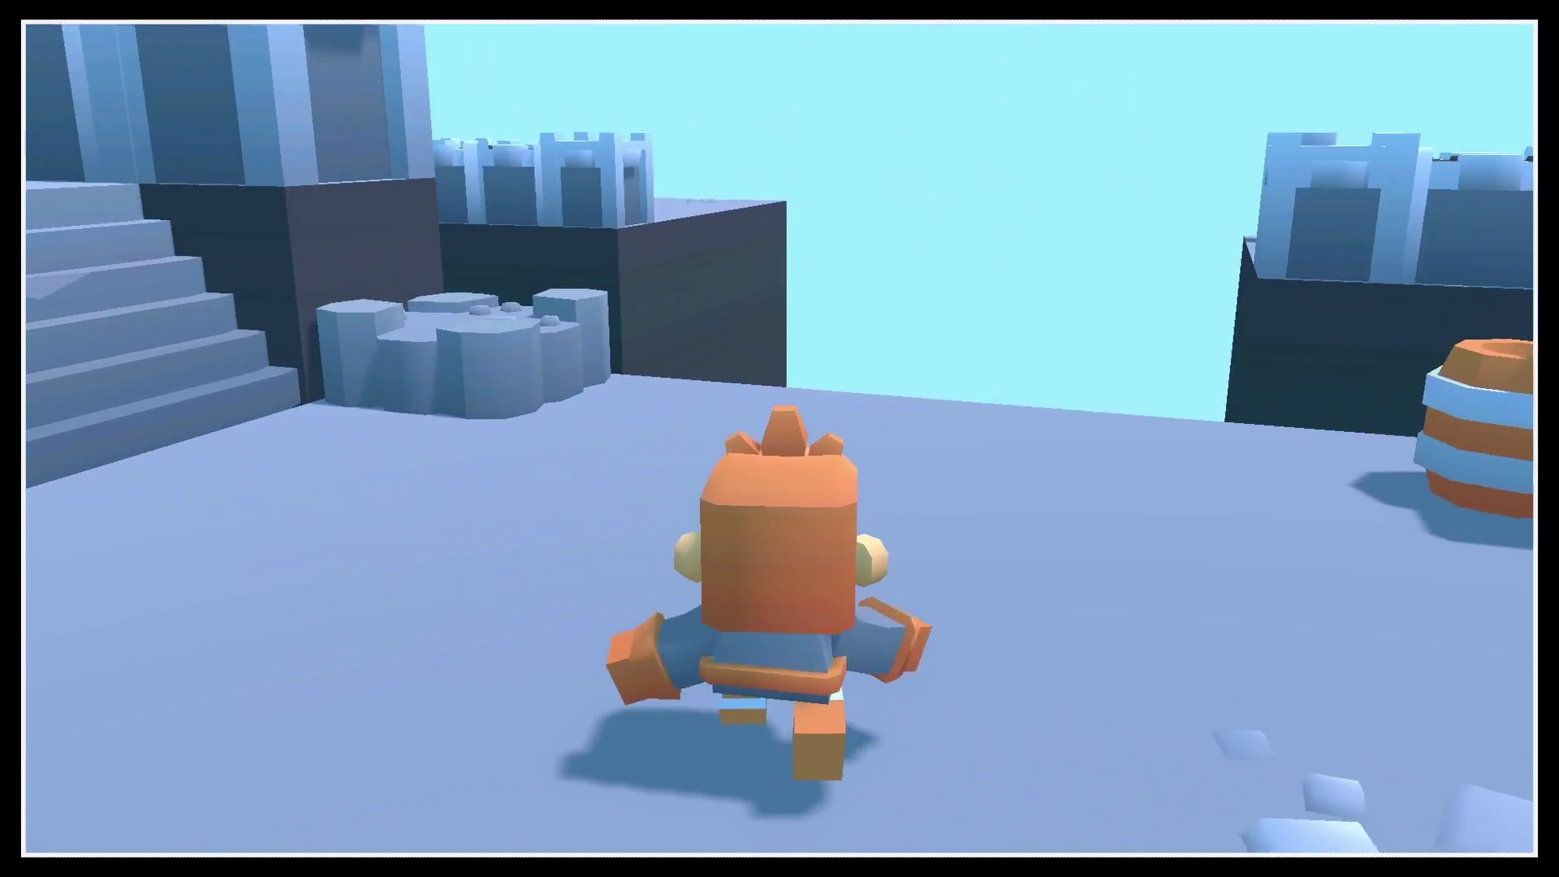
# Step: Run the project and walk the character up the stairs, near walls and across the level to check the spring arm camera
pyautogui.press('w')
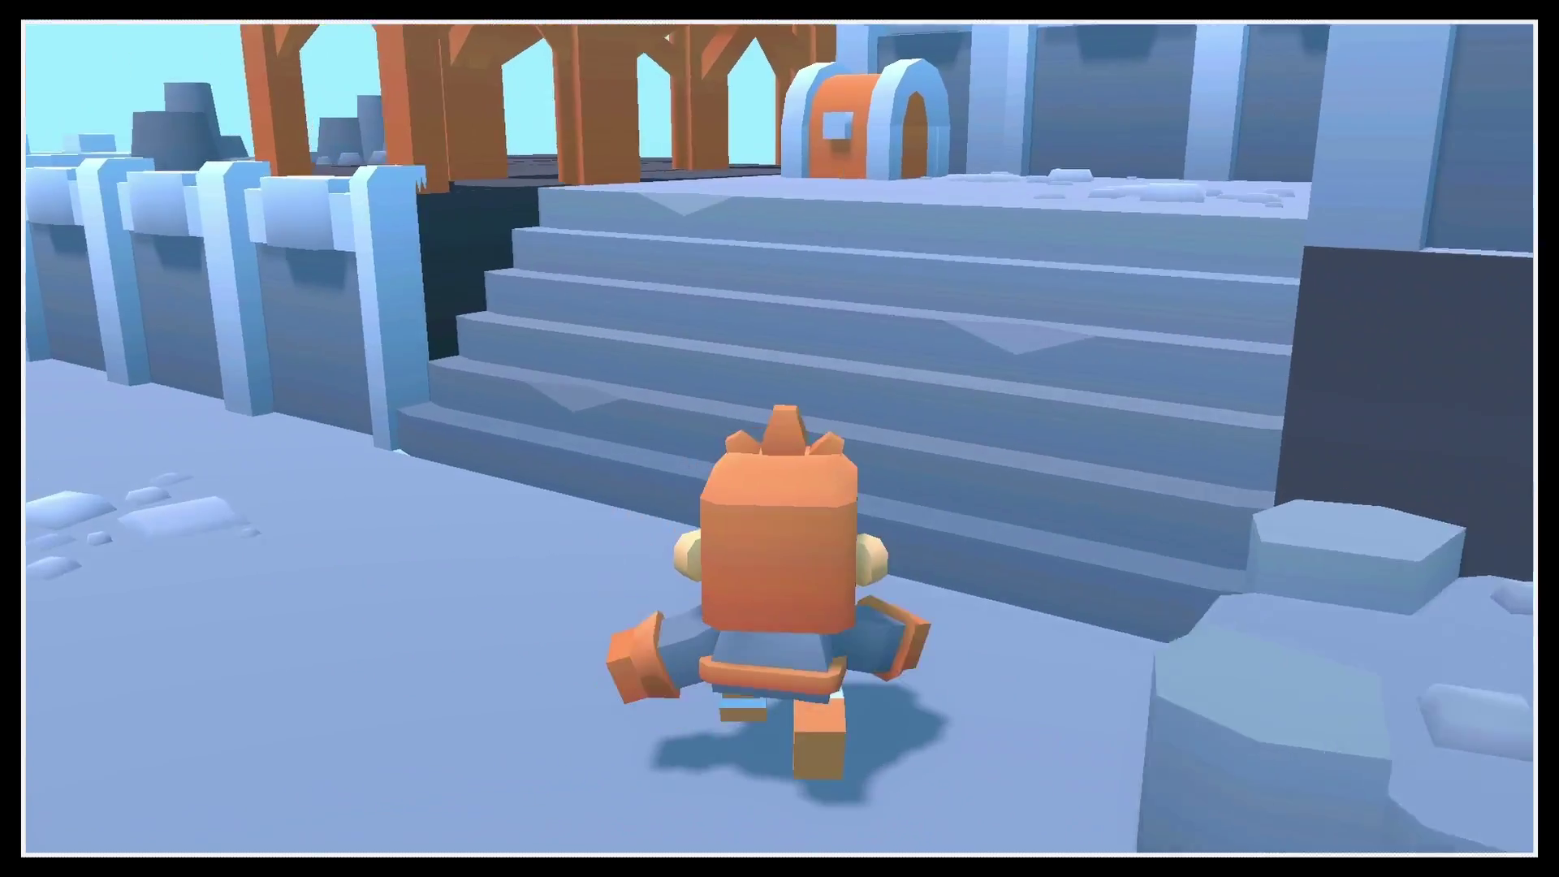
pyautogui.press('w')
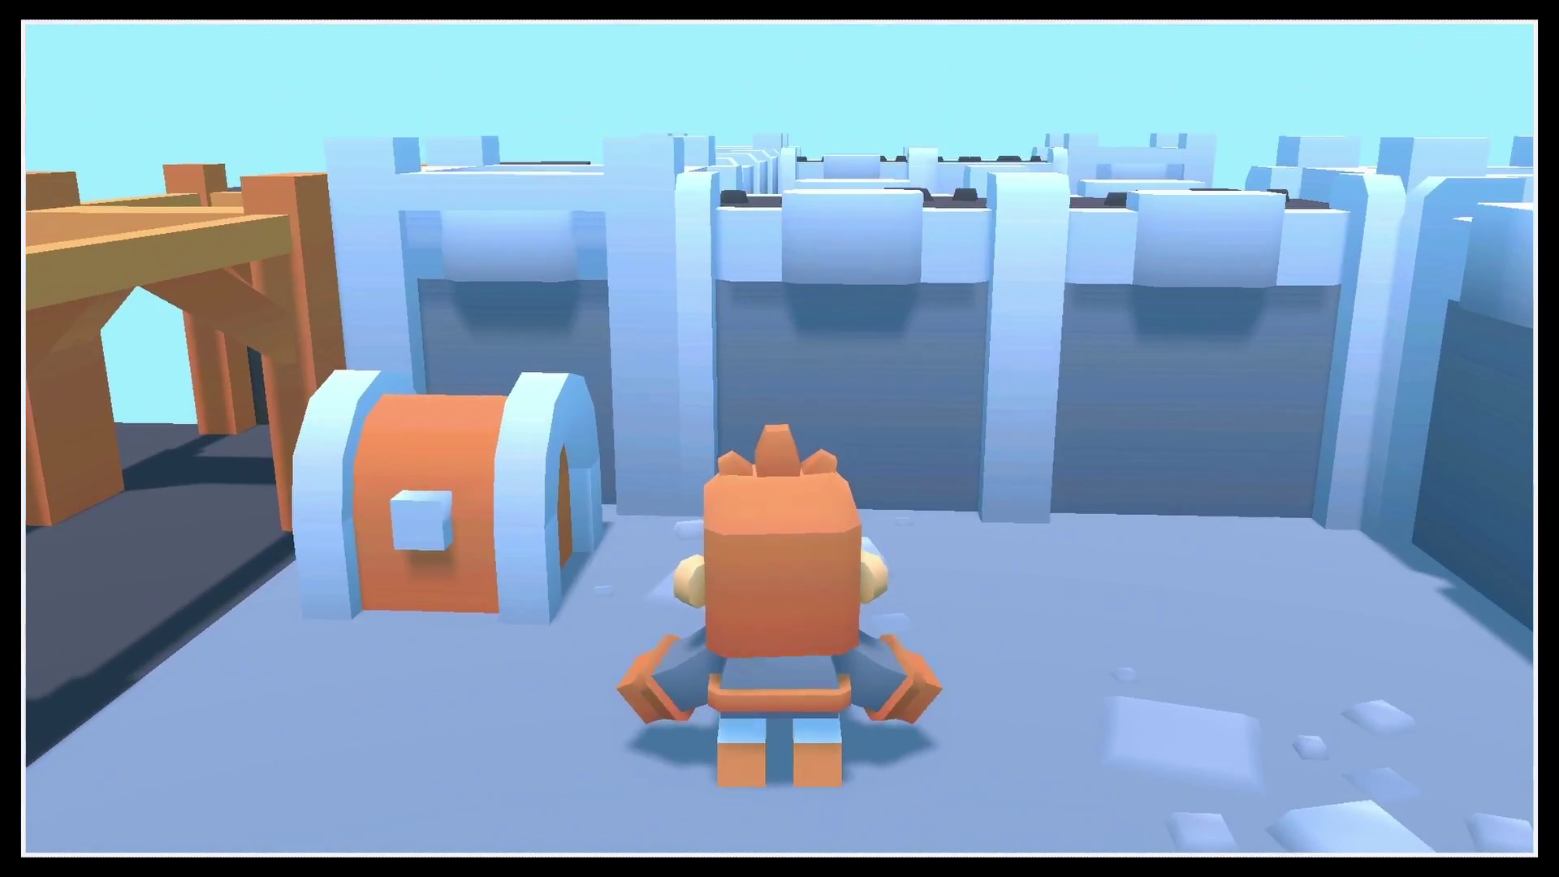
pyautogui.press('w')
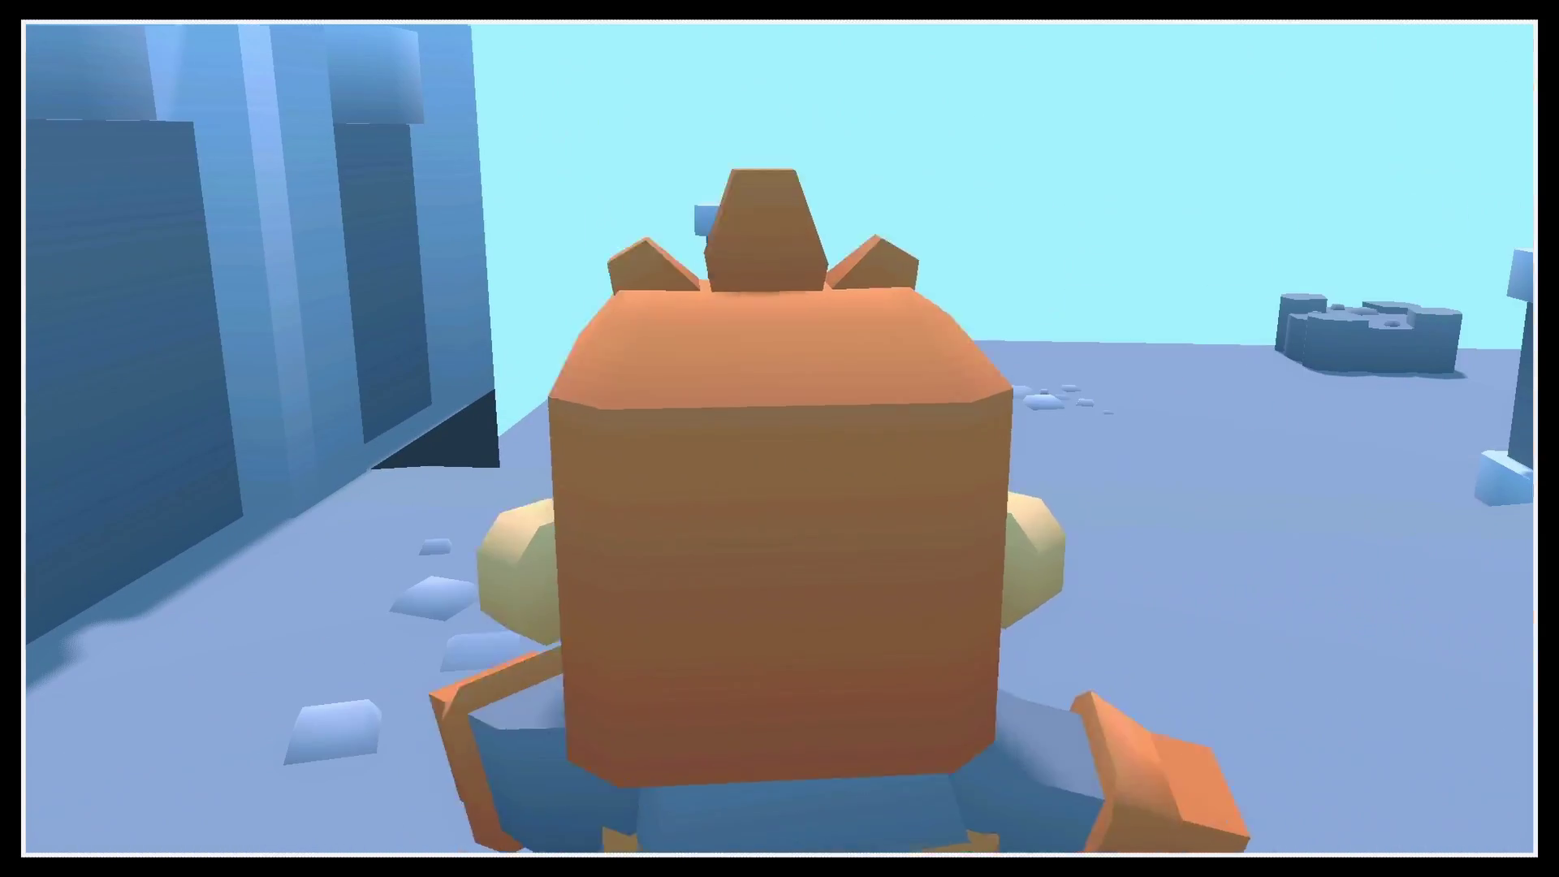
pyautogui.press('w')
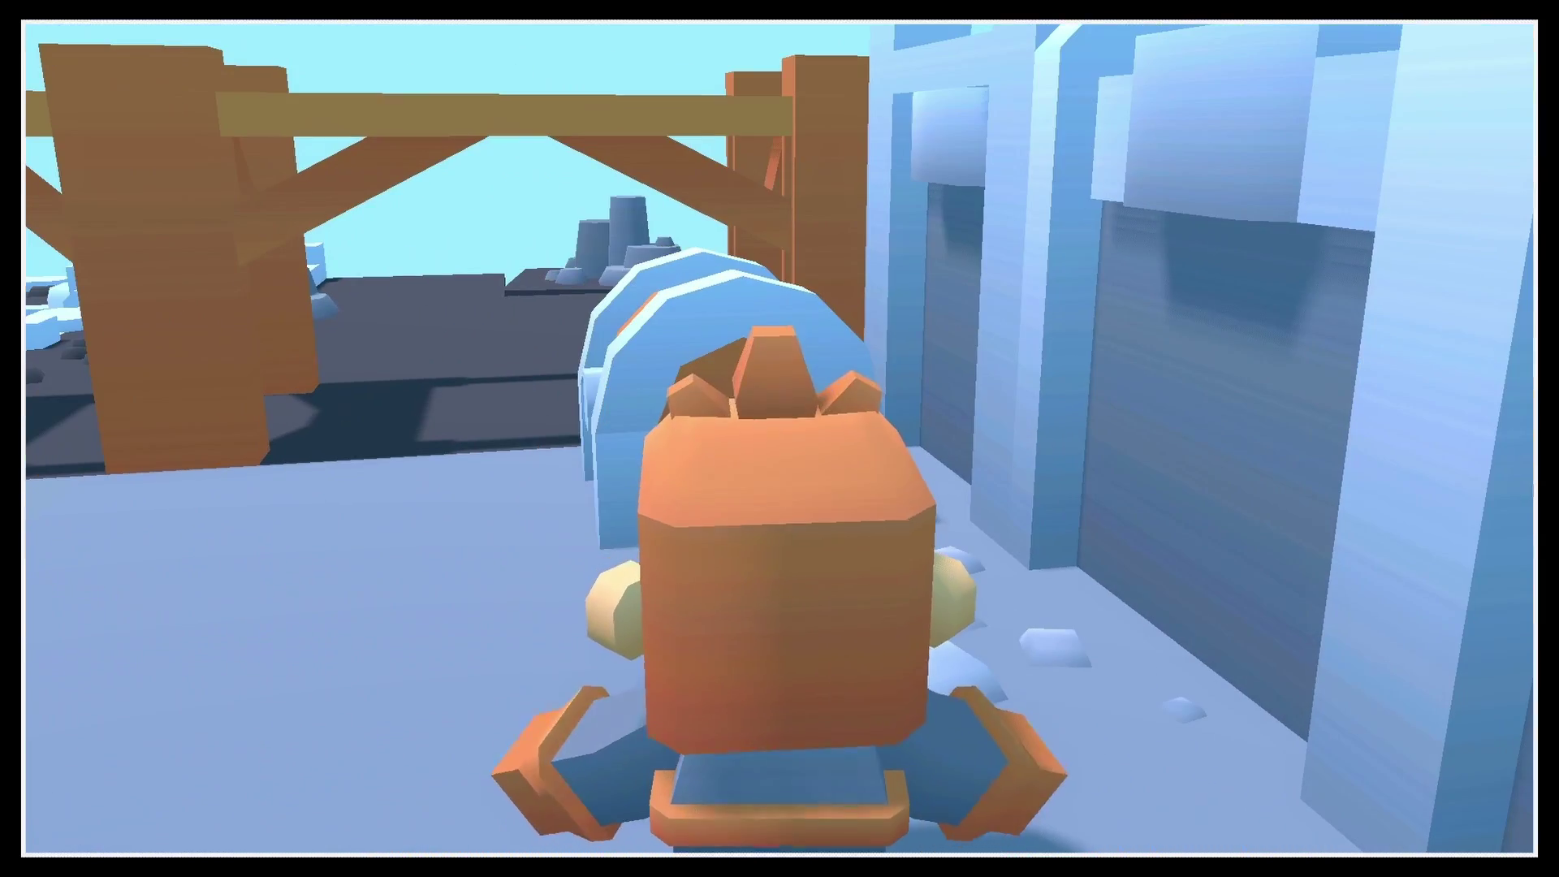
pyautogui.press('a')
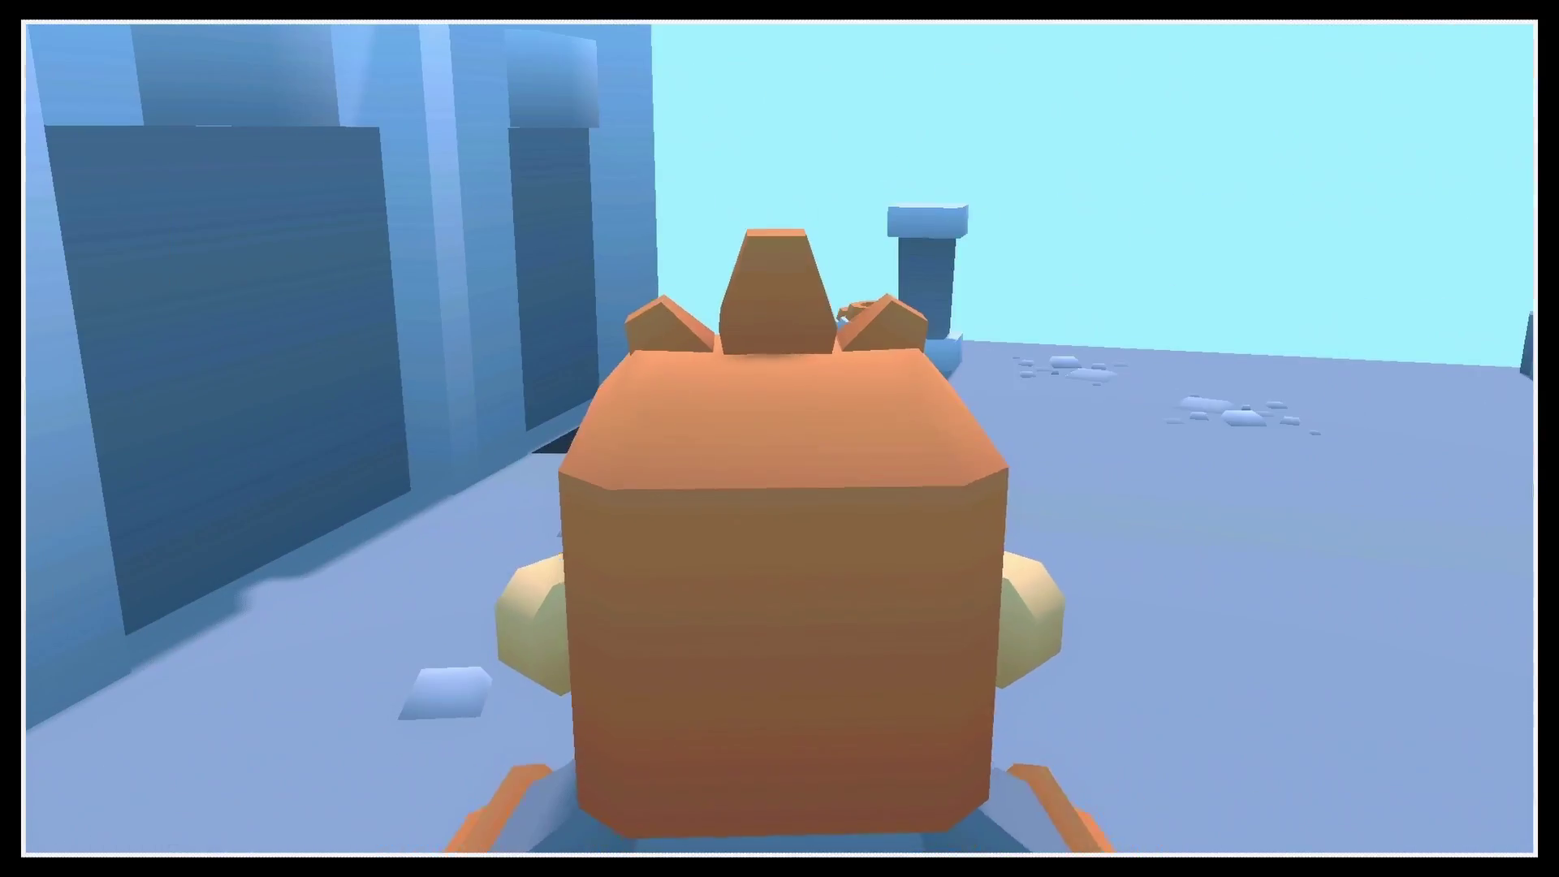
pyautogui.press('w')
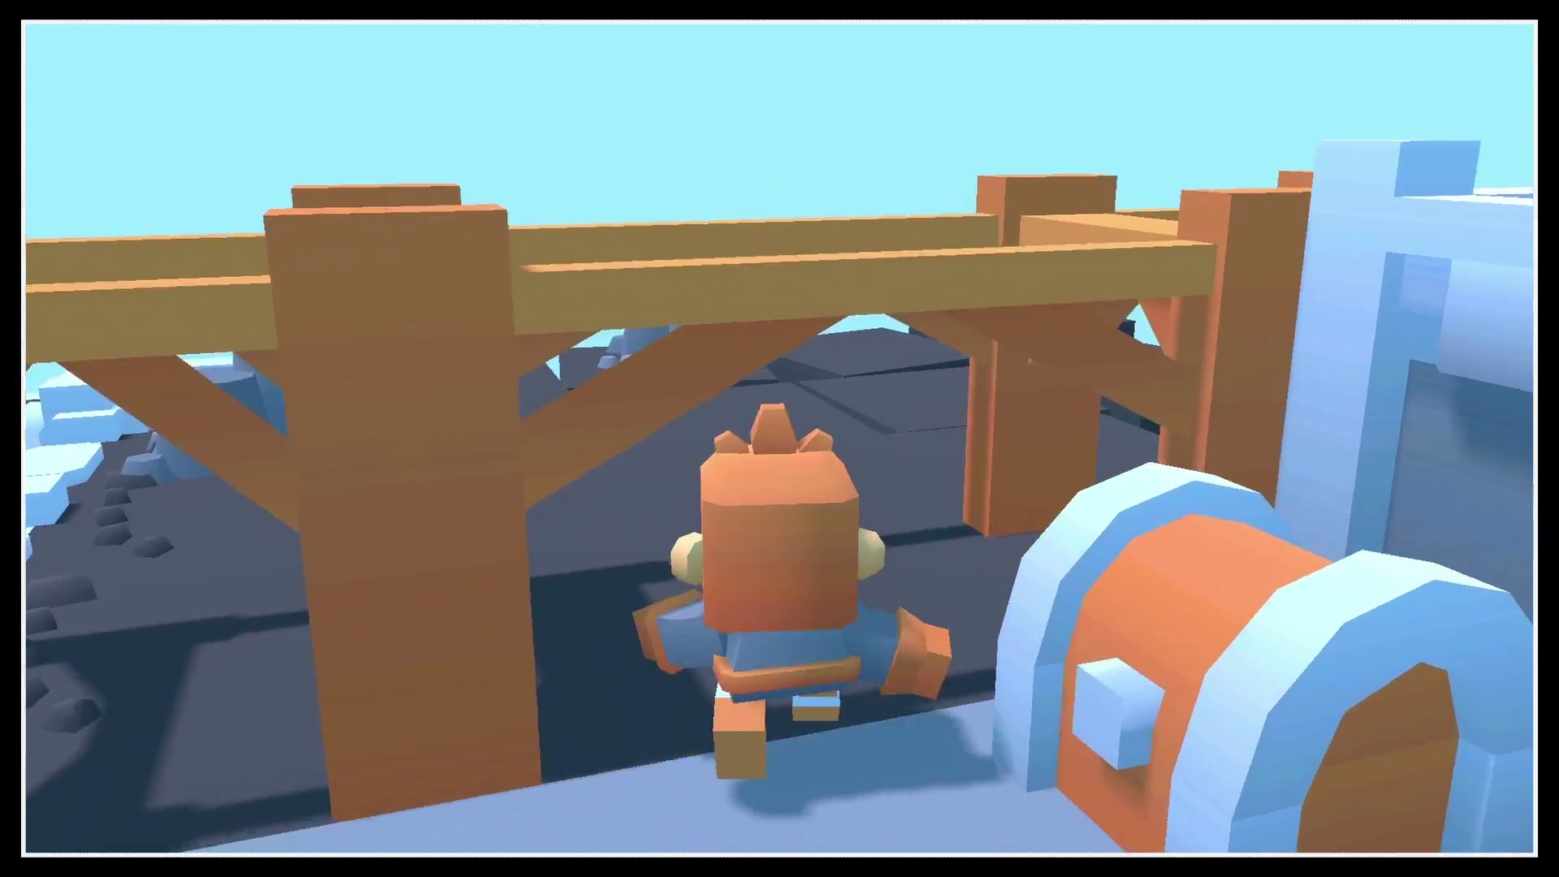
pyautogui.press('w')
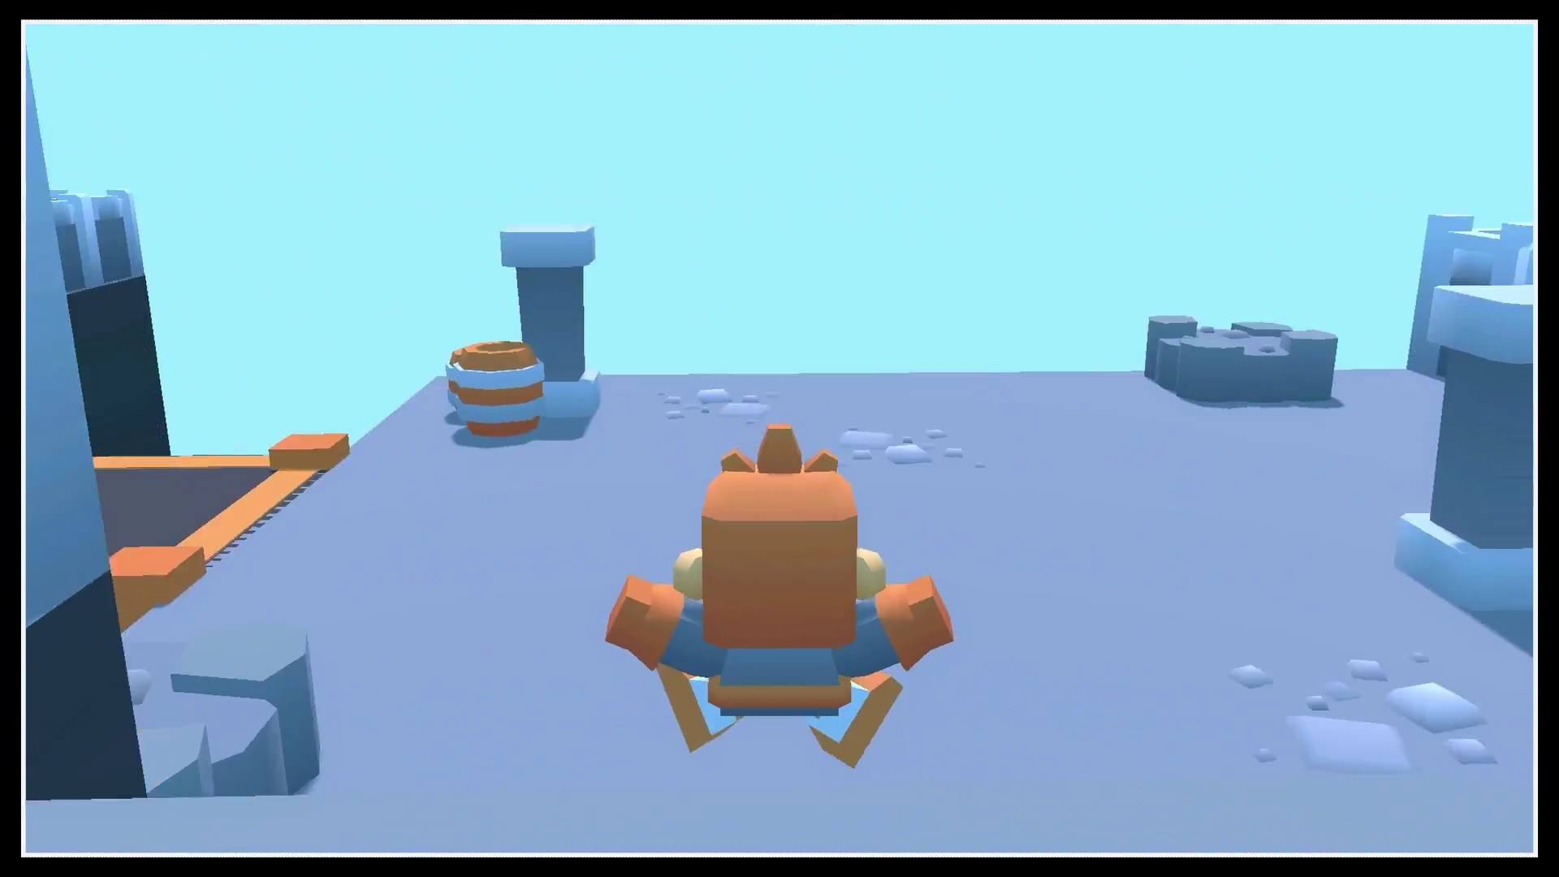
pyautogui.press('w')
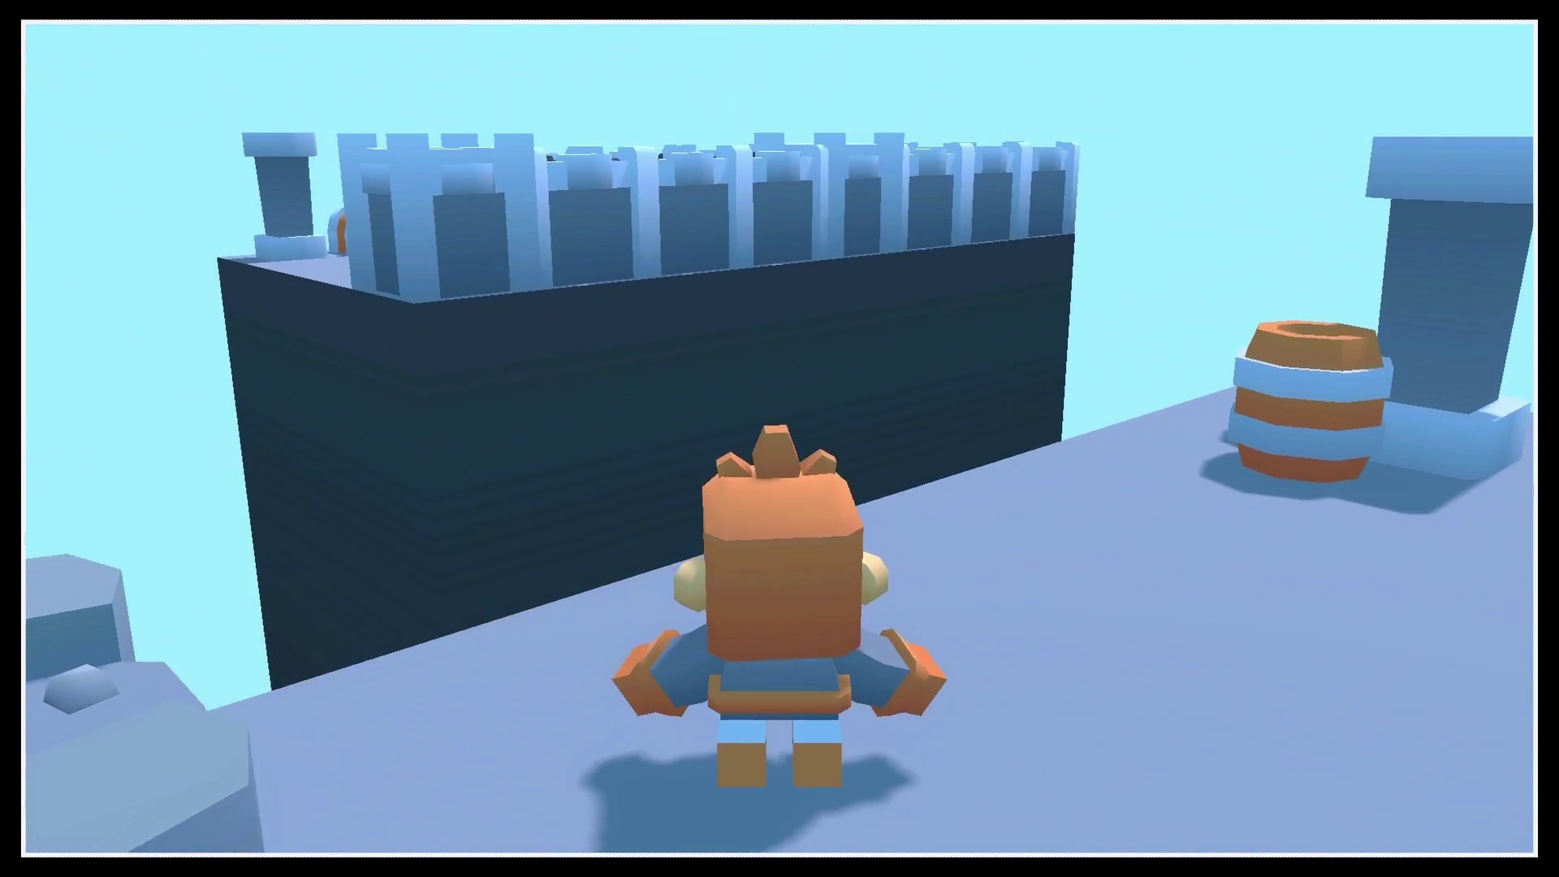
pyautogui.press('w')
pyautogui.press('w')
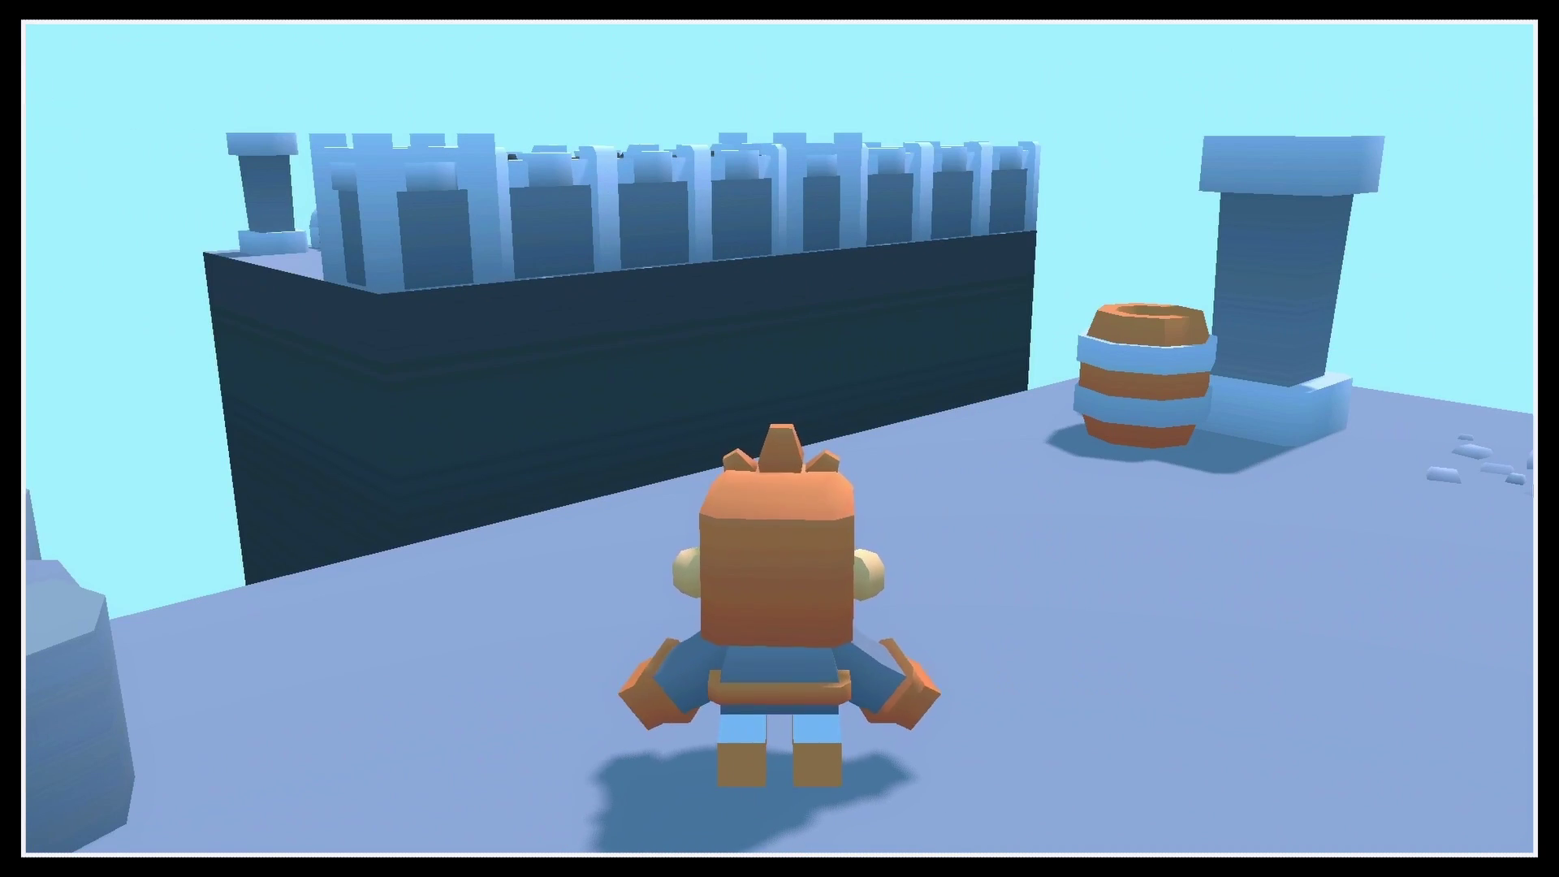
pyautogui.press('w')
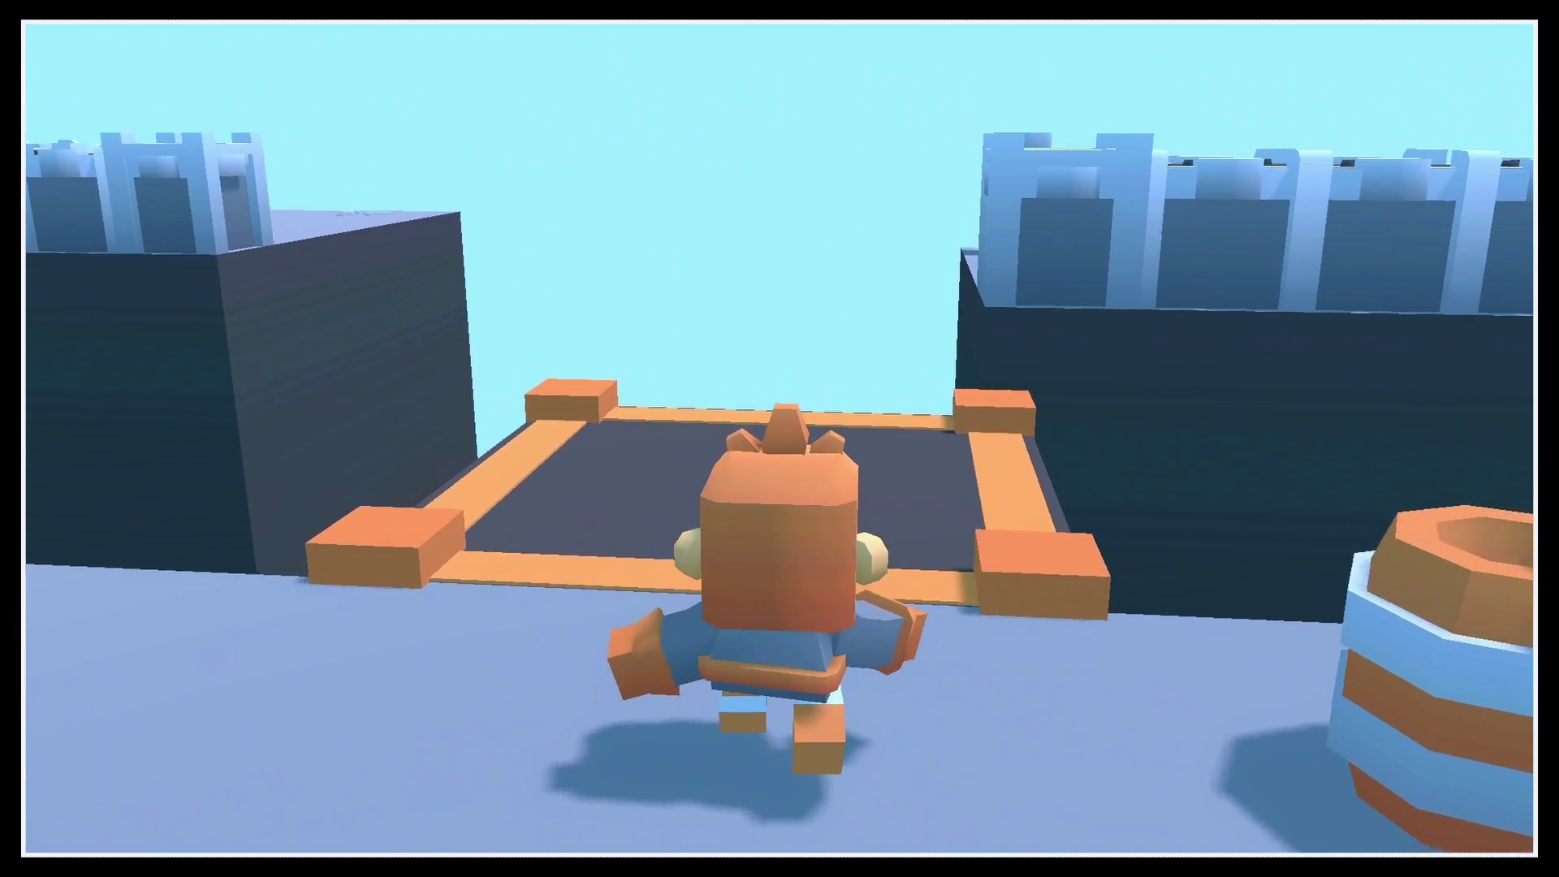
pyautogui.press('w')
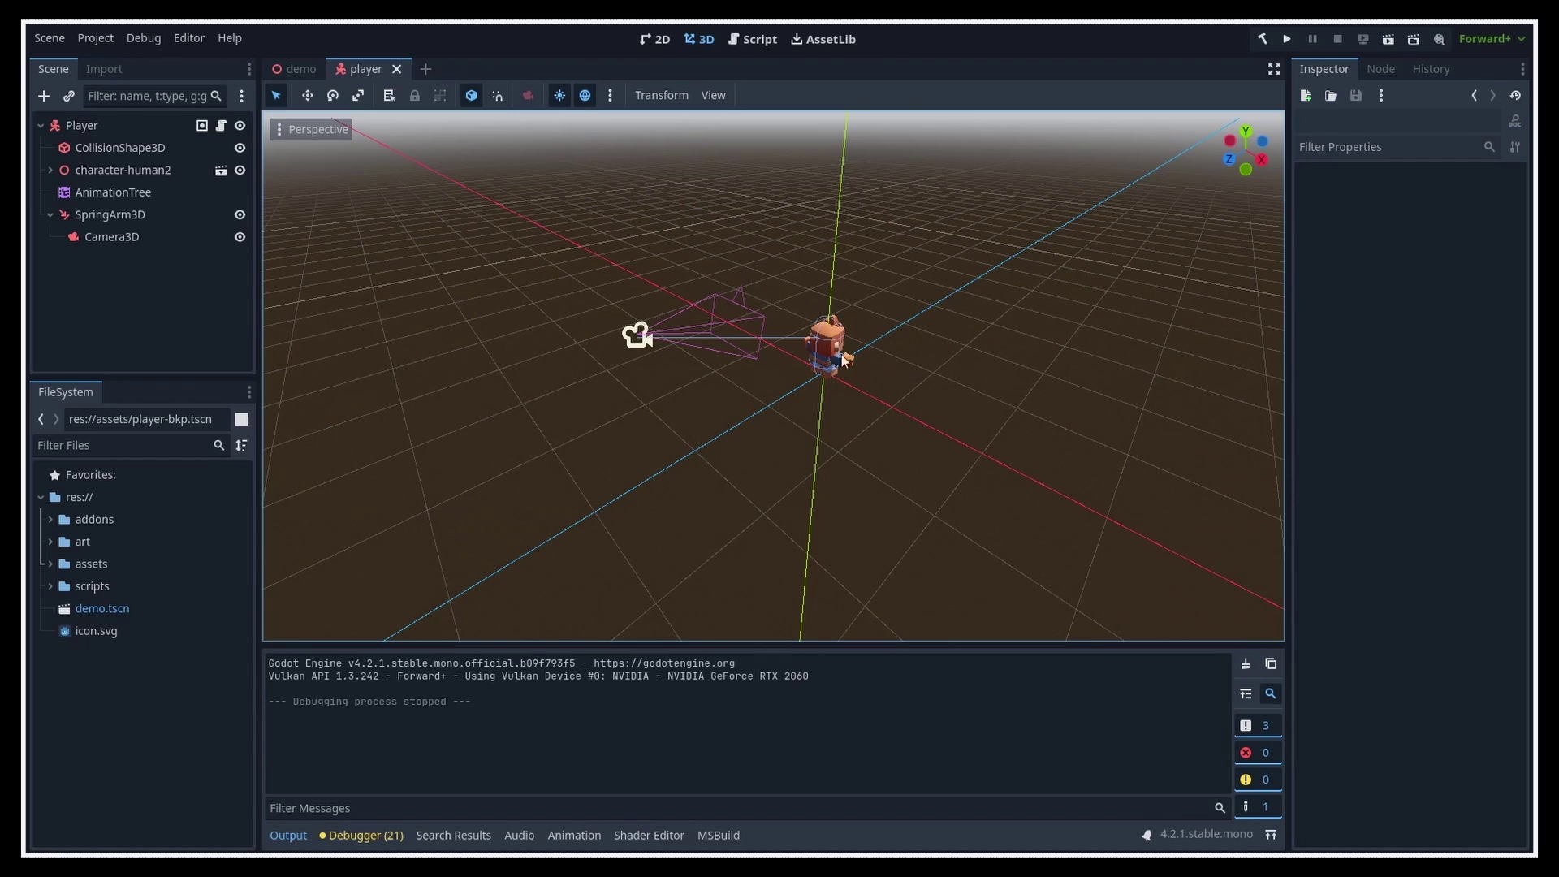
# Step: Review the Player's collision layer and mask, and open the choice of shape types for the SpringArm3D's Shape property
pyautogui.click(139, 221)
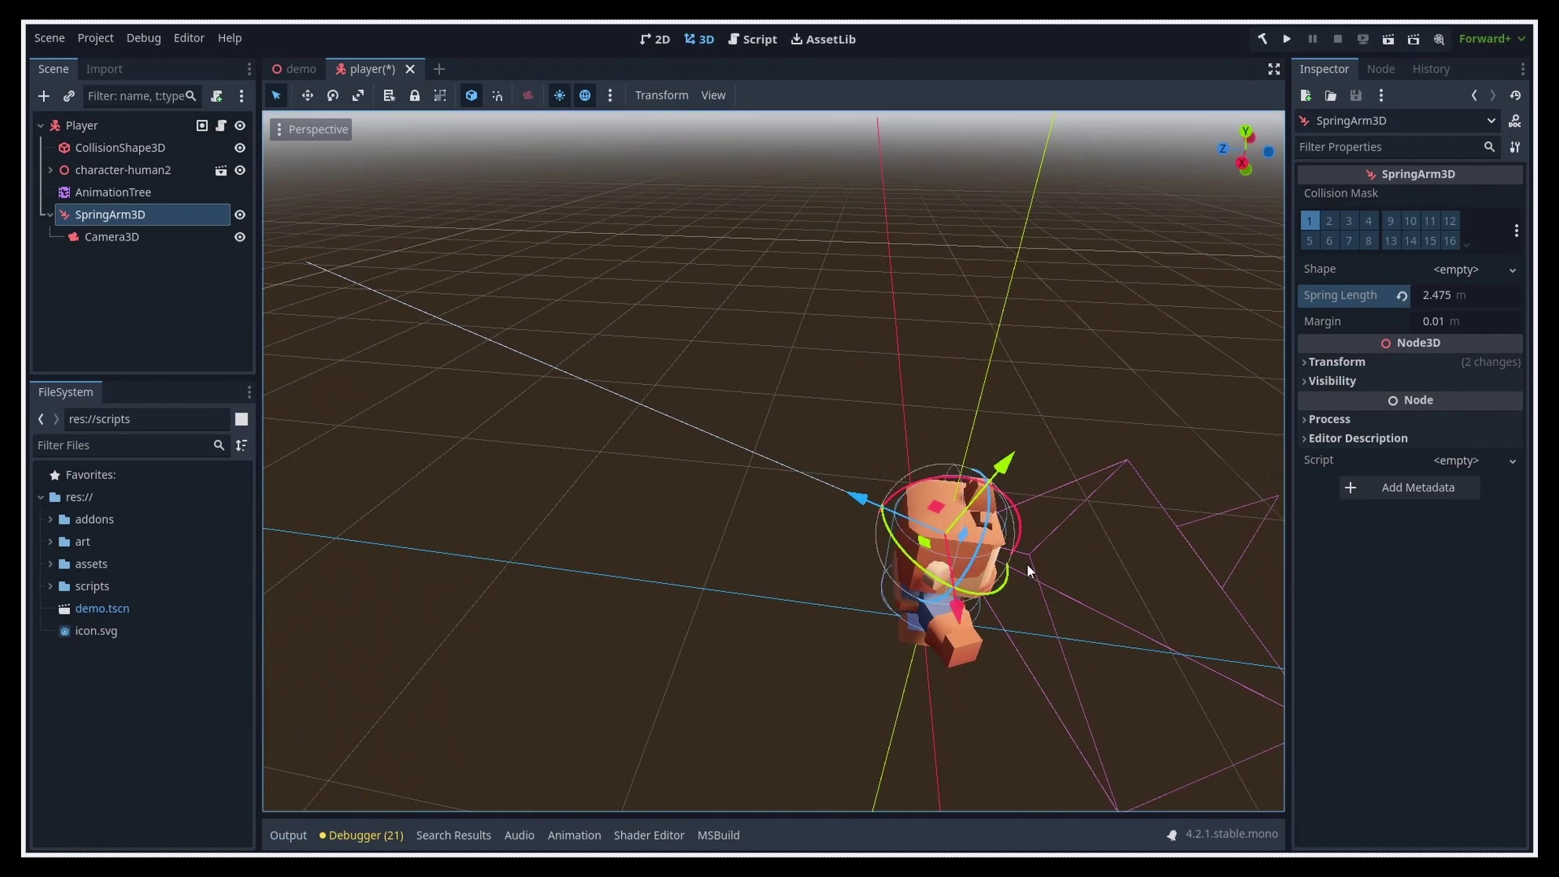
pyautogui.moveTo(1026, 564); pyautogui.dragTo(916, 504, button='middle')
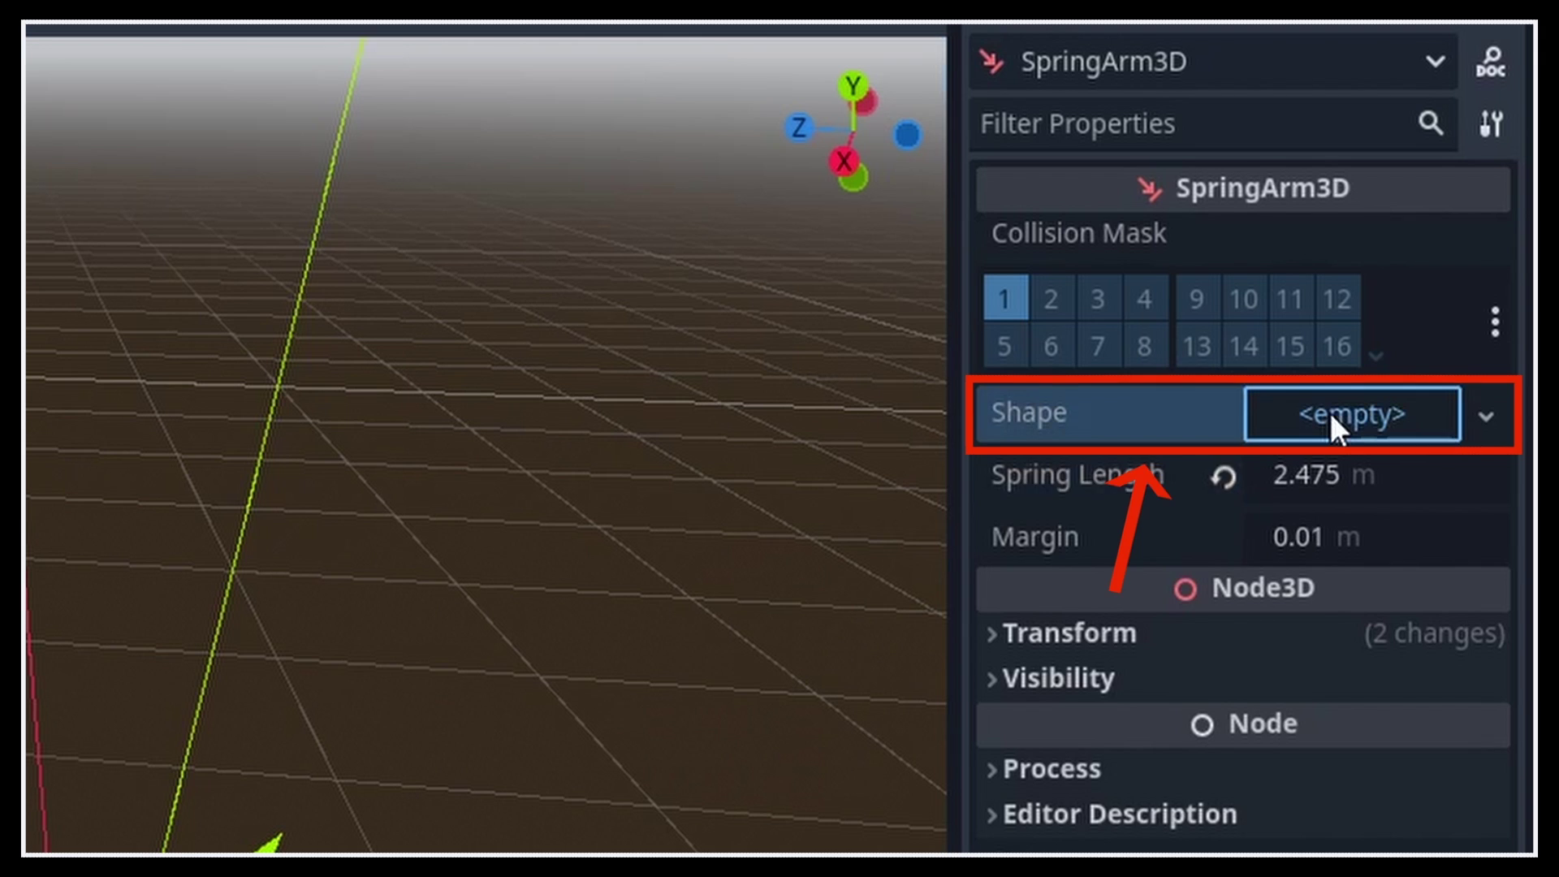
pyautogui.click(1447, 270)
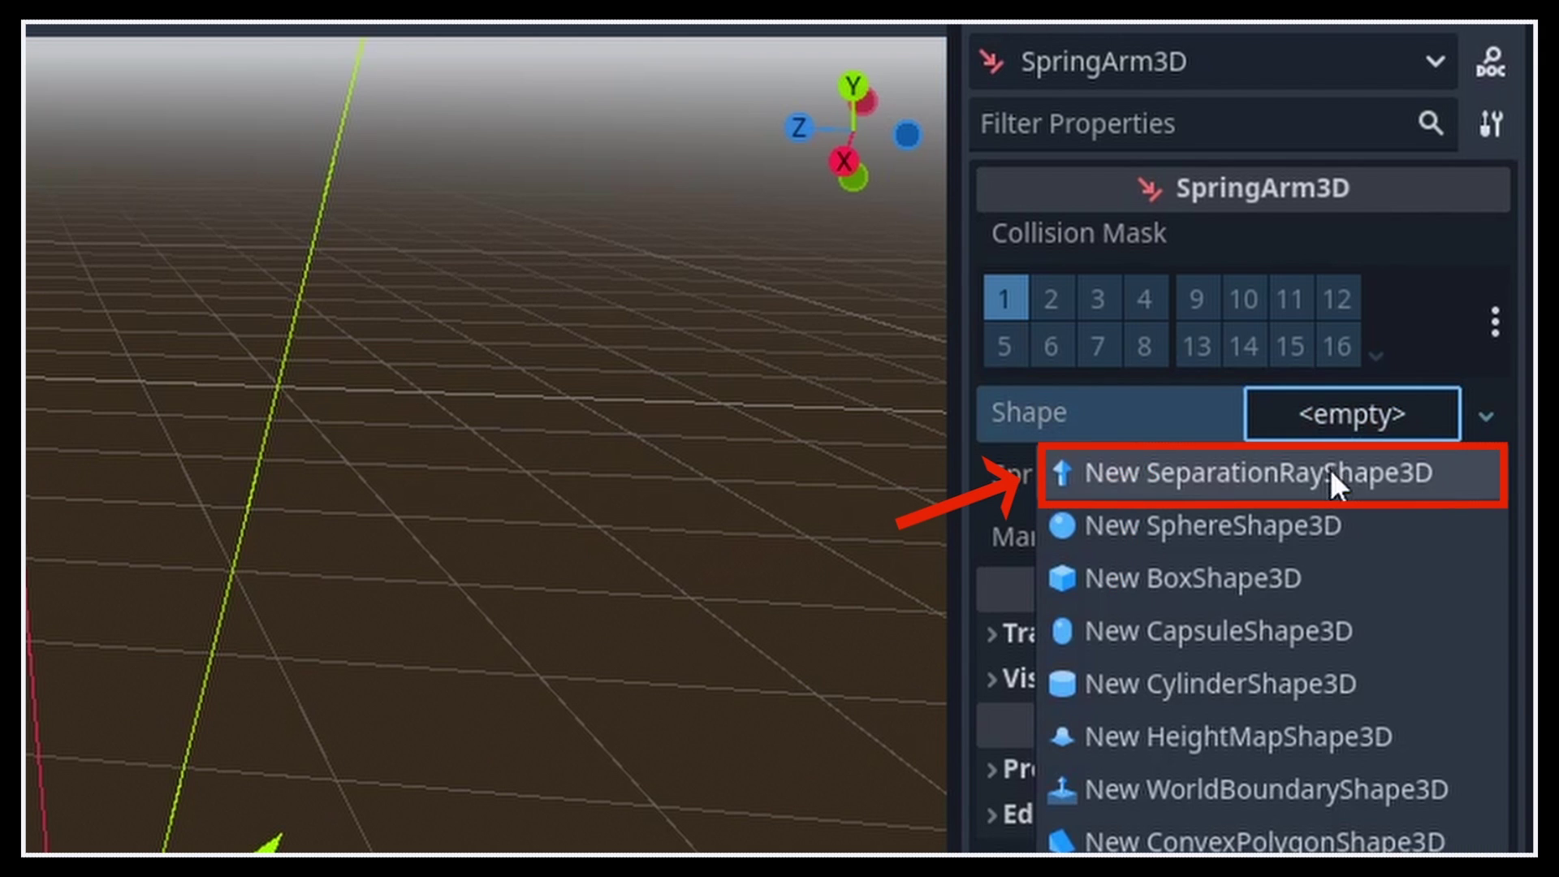